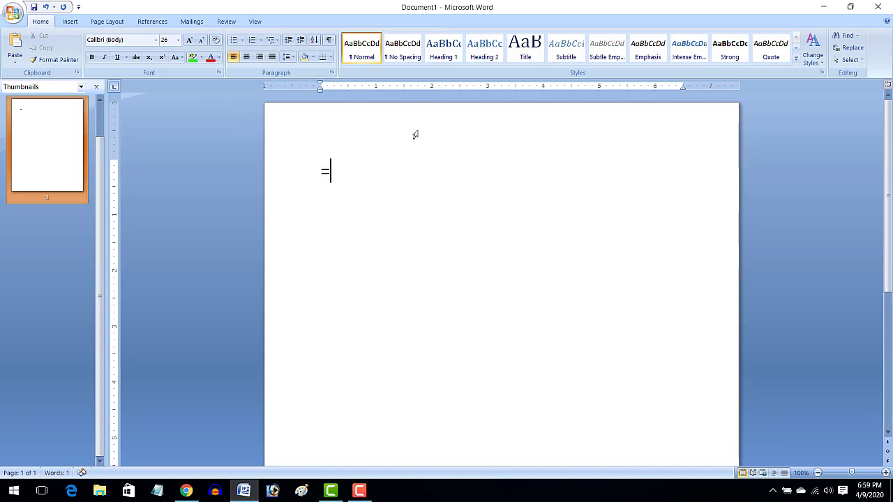
Generate sample paragraphs in the blank document by completing the formula =rand().
text(ran)
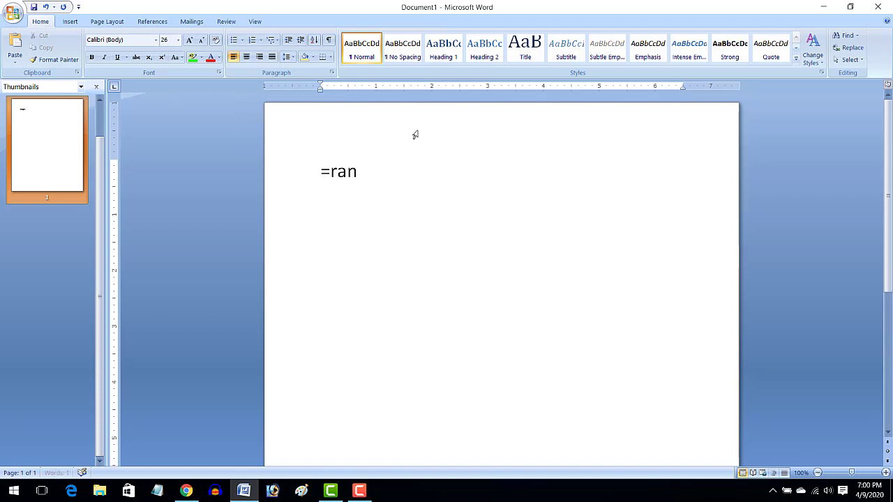
text(d())
key(Return)
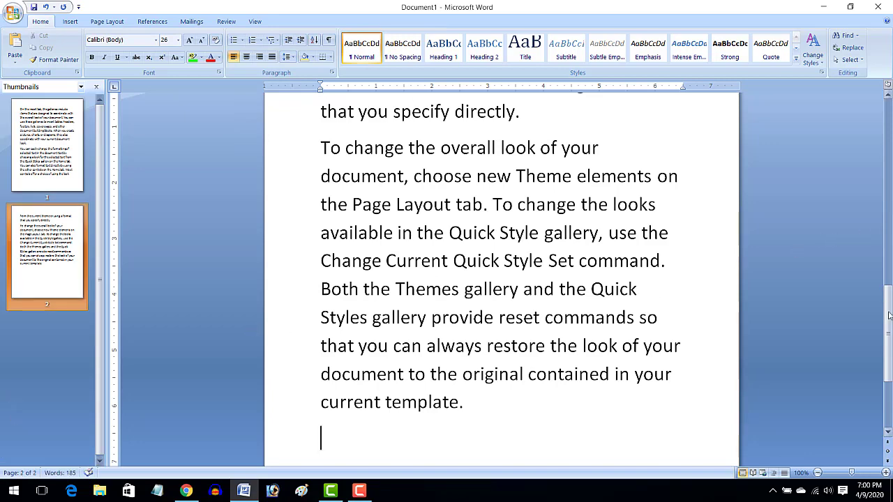
Select the first paragraph, enlarge its text one size, and shrink it stepwise to 14 points.
drag(888, 316, 871, 118)
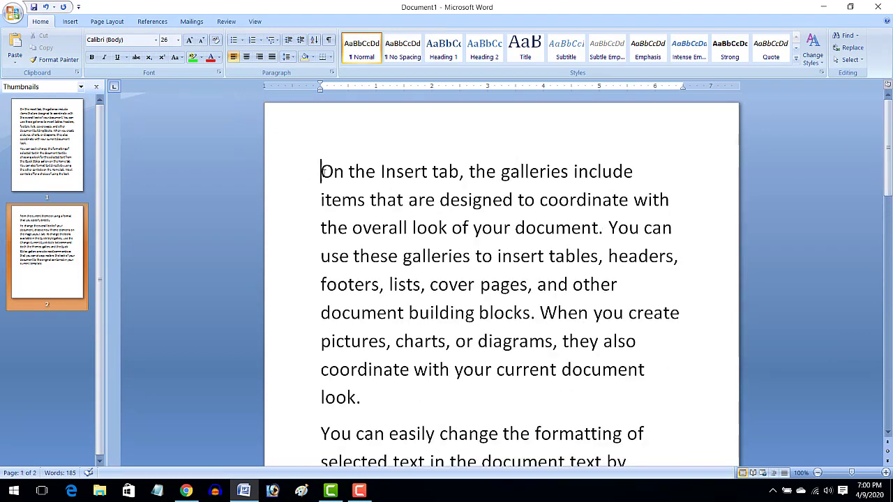
drag(322, 171, 429, 403)
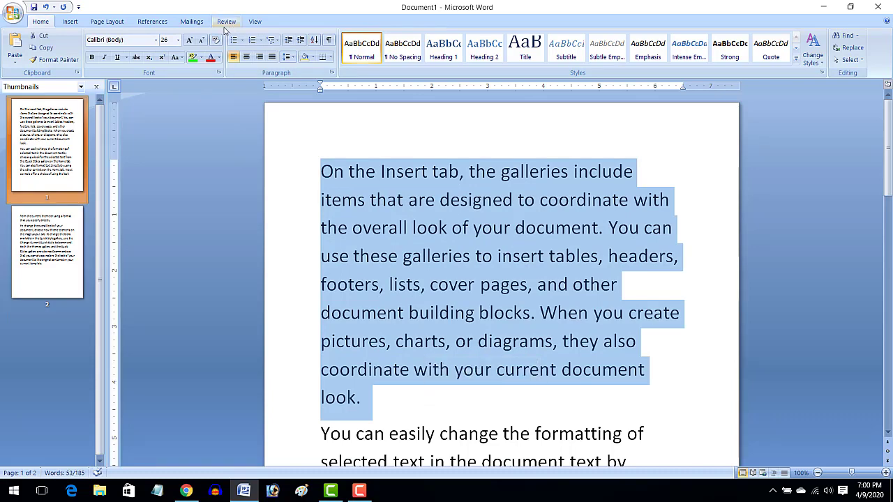
click(190, 40)
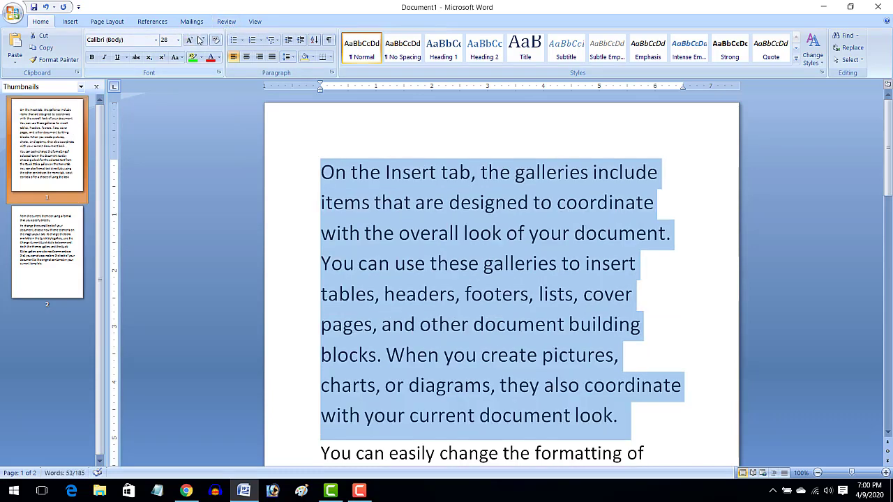
click(201, 40)
click(201, 40)
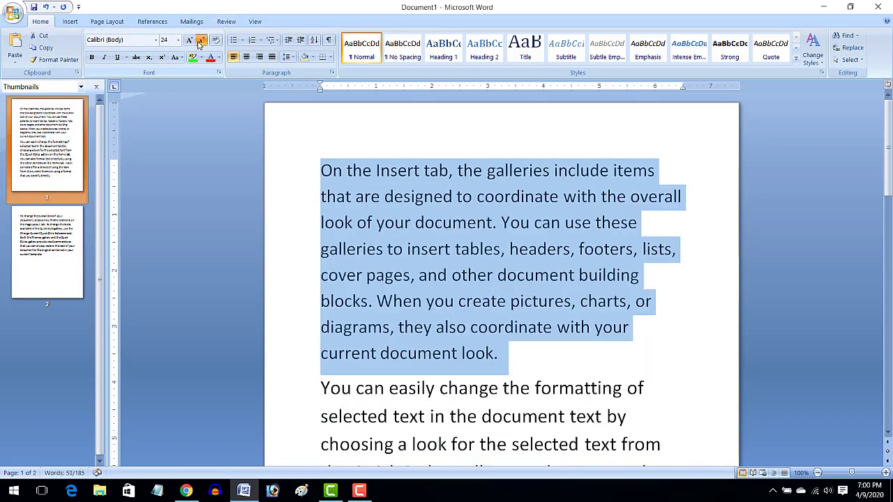
click(200, 40)
click(200, 41)
click(200, 40)
click(201, 40)
click(200, 41)
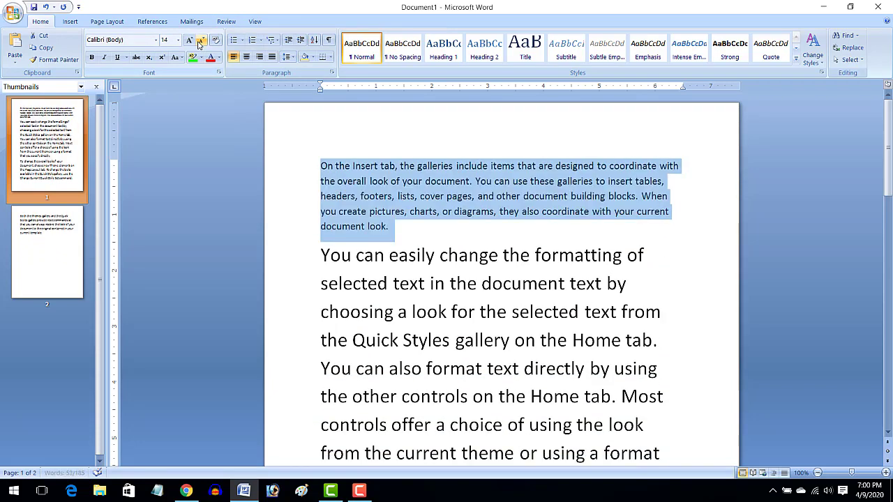
Grow the first paragraph's text stepwise to 36 points.
click(195, 41)
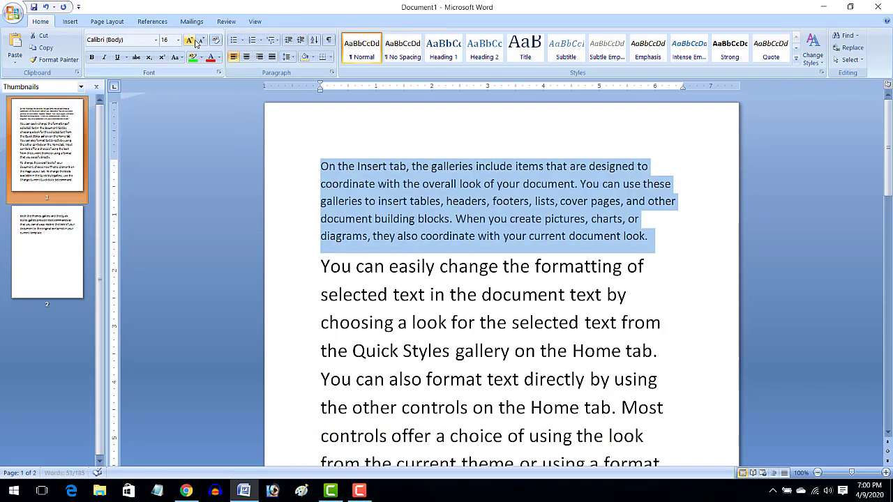
click(196, 41)
click(195, 40)
click(196, 41)
click(195, 40)
click(195, 41)
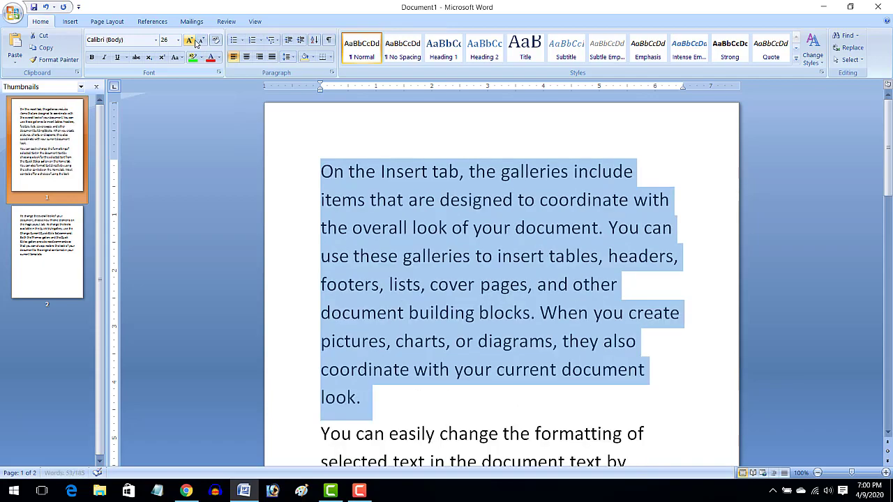
click(196, 41)
click(196, 41)
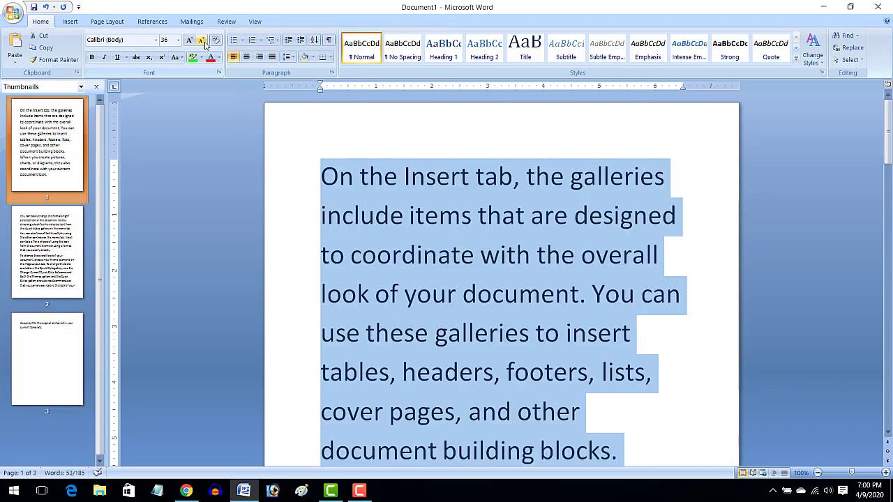
Shrink the first paragraph's text stepwise to 16 points.
click(202, 41)
click(201, 40)
click(202, 40)
click(201, 40)
click(202, 40)
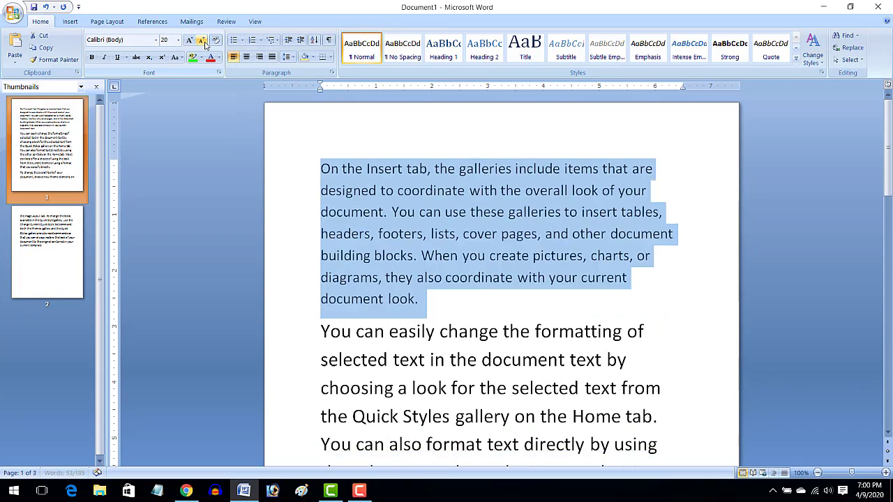
click(202, 41)
click(205, 41)
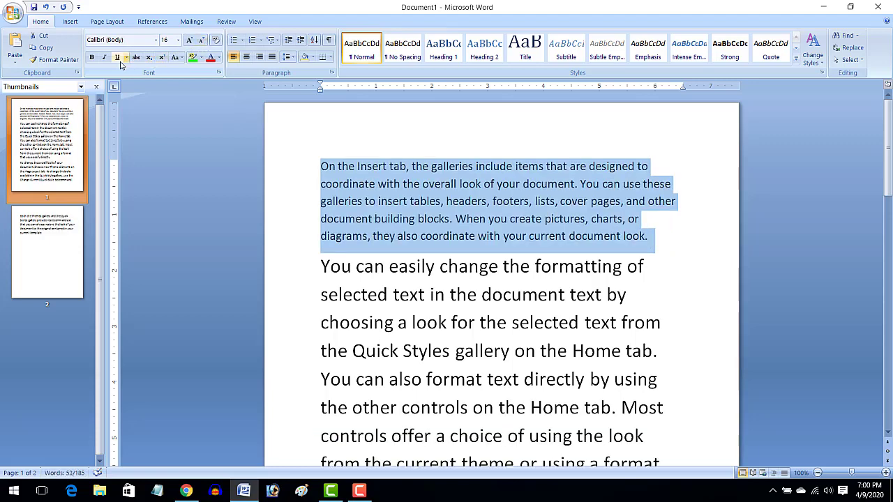
Make the whole first paragraph bold and italic.
click(92, 57)
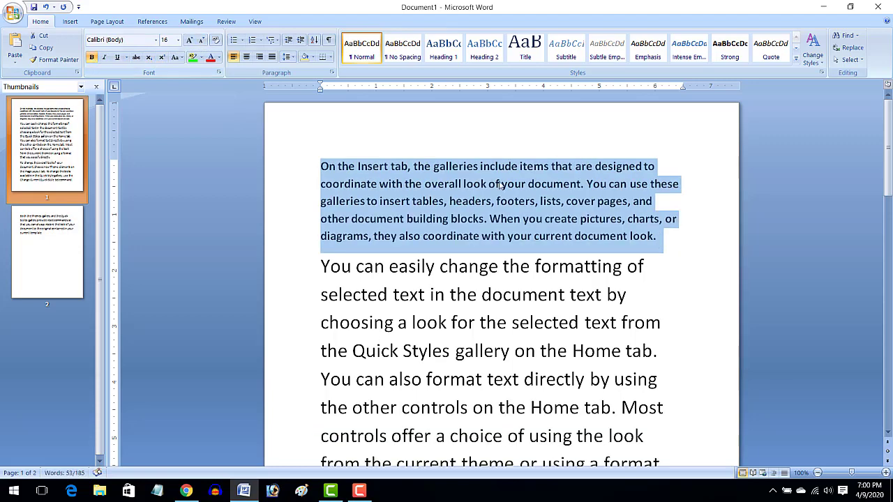
click(664, 235)
drag(664, 235, 322, 165)
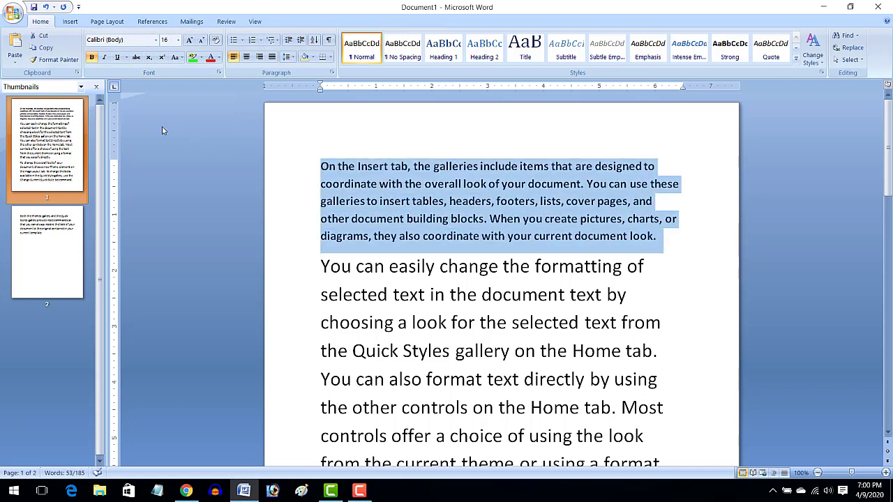
click(104, 58)
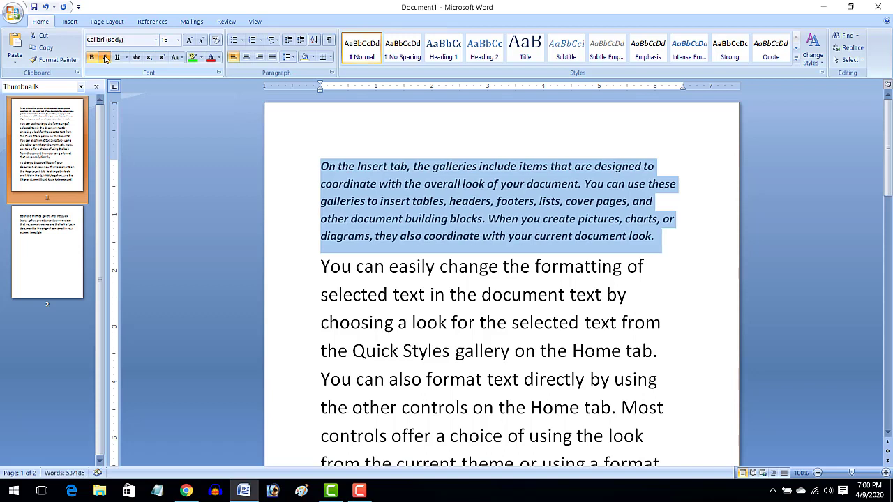
Underline the whole first paragraph and apply strikethrough to it.
drag(665, 239, 306, 164)
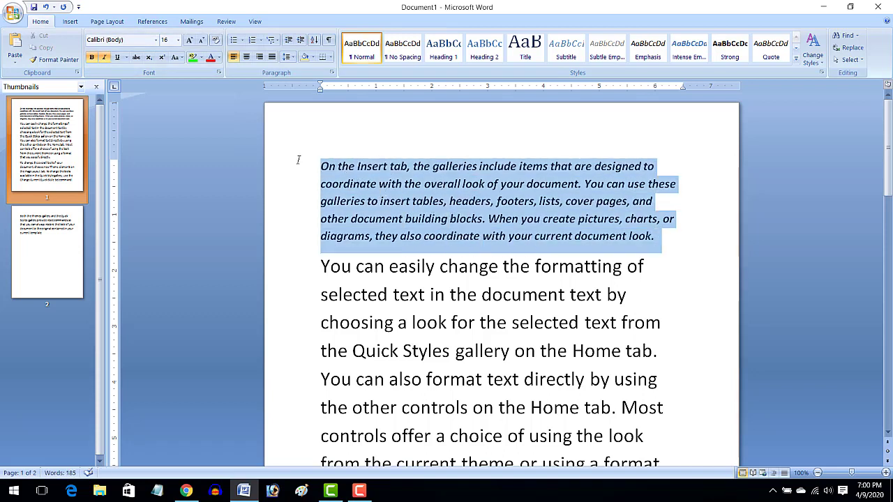
click(119, 60)
click(657, 239)
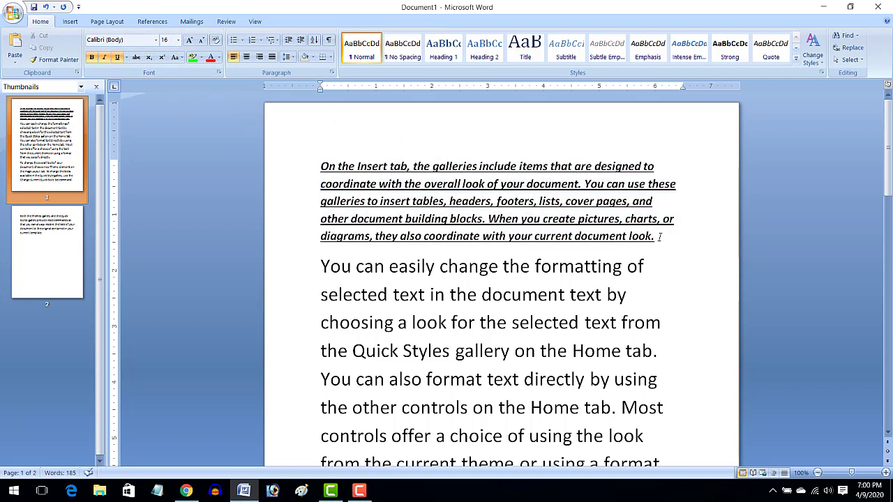
drag(659, 237, 201, 115)
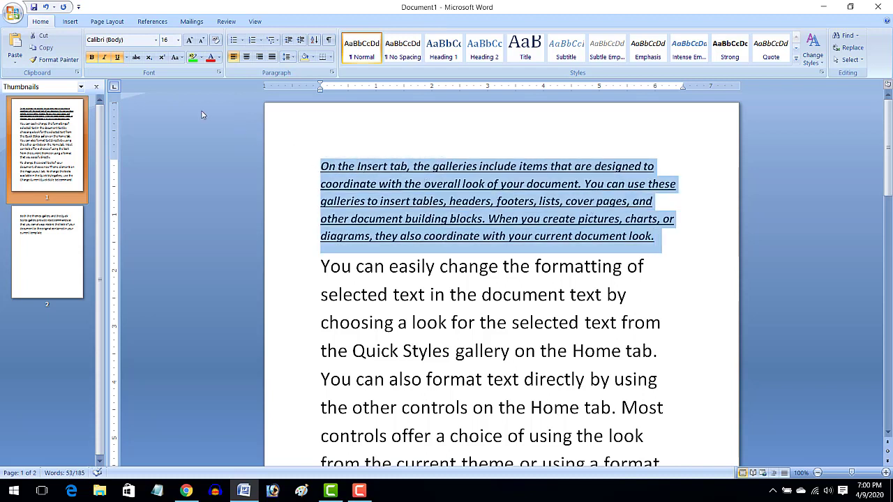
click(136, 57)
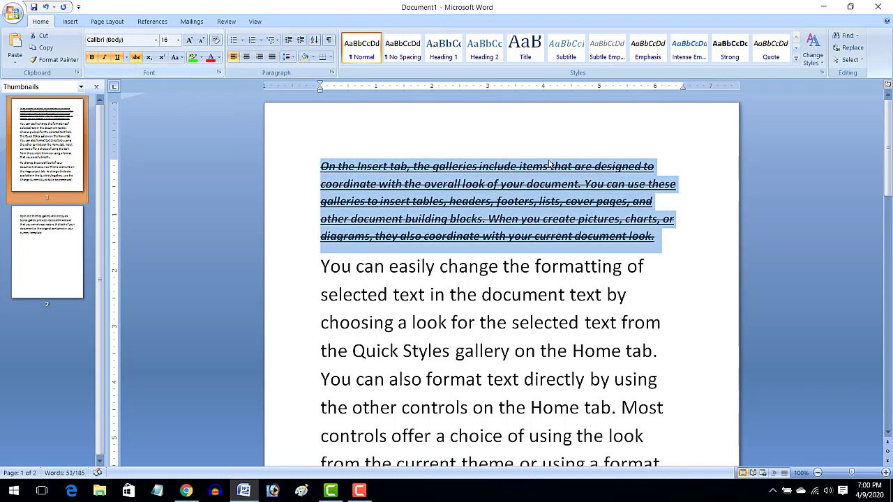
click(664, 237)
Try subscript and superscript in turn on the second paragraph, finishing with subscript.
scroll(628, 241, down, 1)
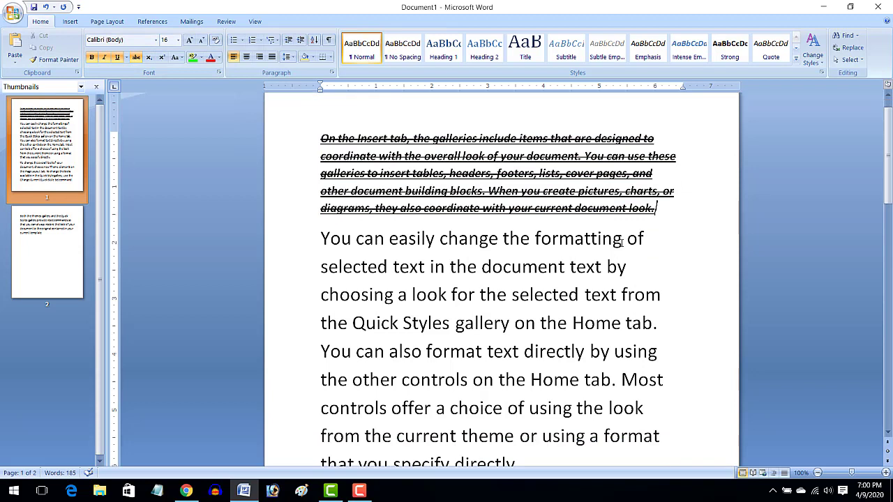
scroll(330, 242, down, 2)
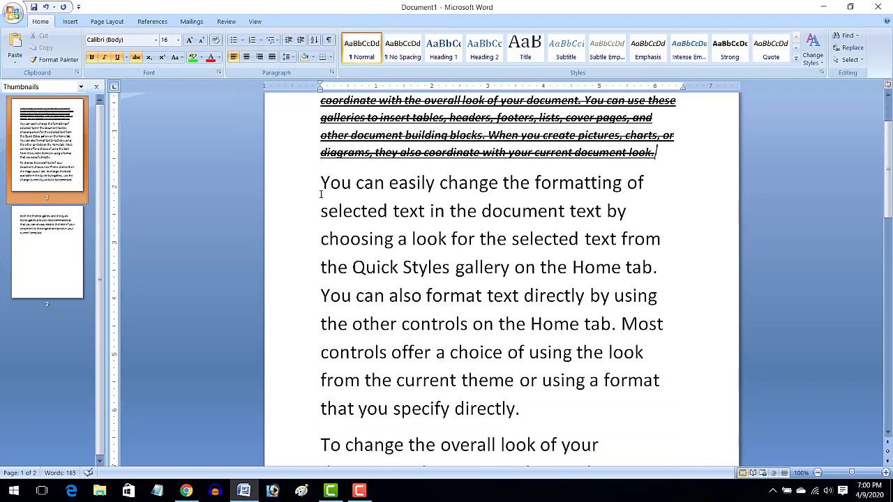
drag(321, 182, 520, 402)
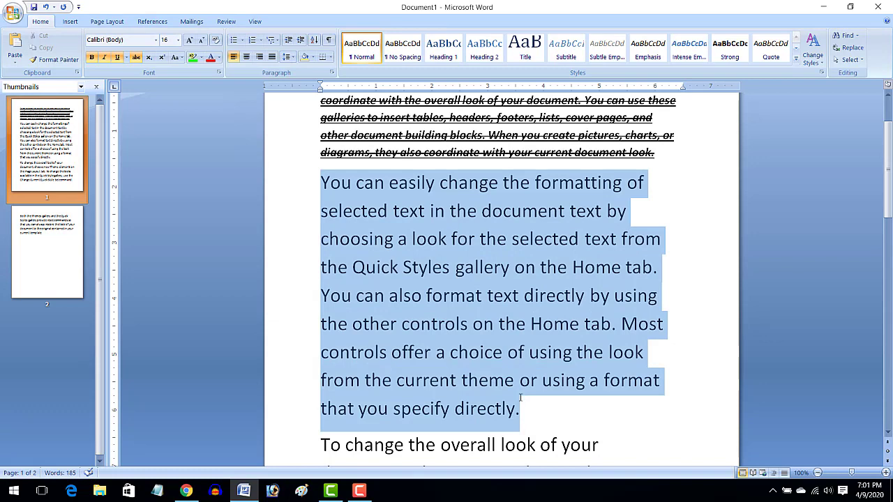
click(148, 58)
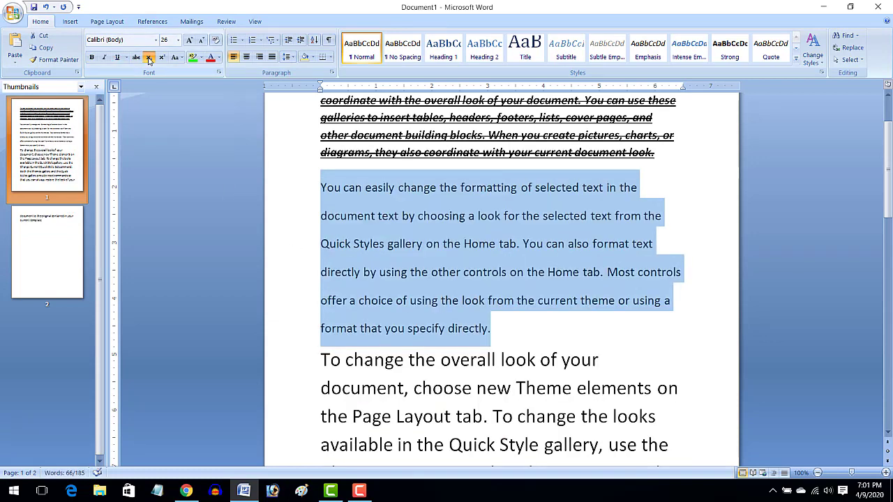
click(148, 58)
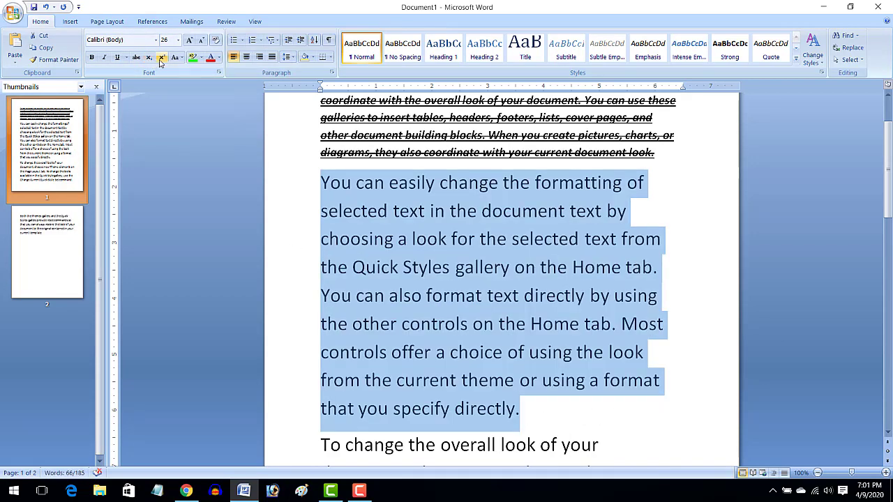
click(160, 62)
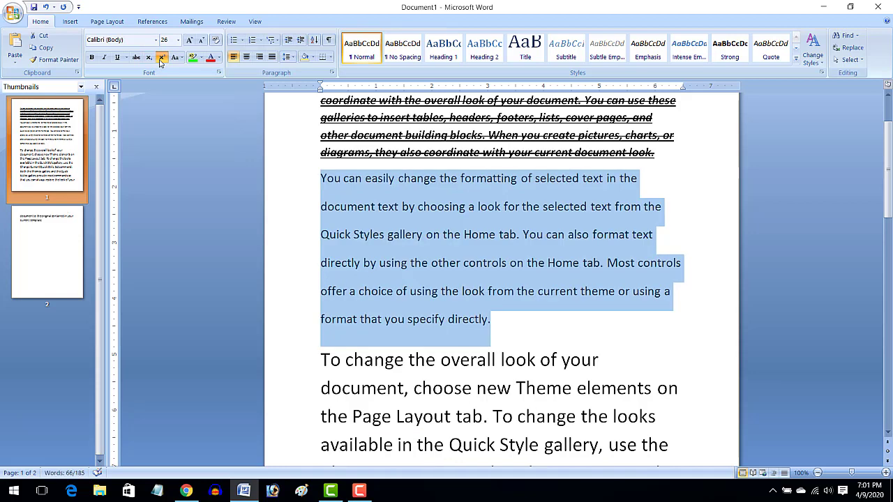
click(160, 61)
click(158, 60)
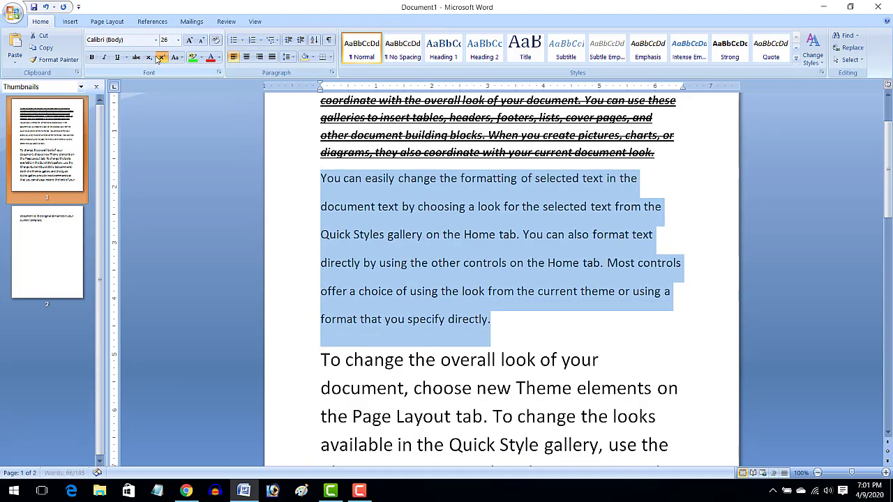
click(147, 60)
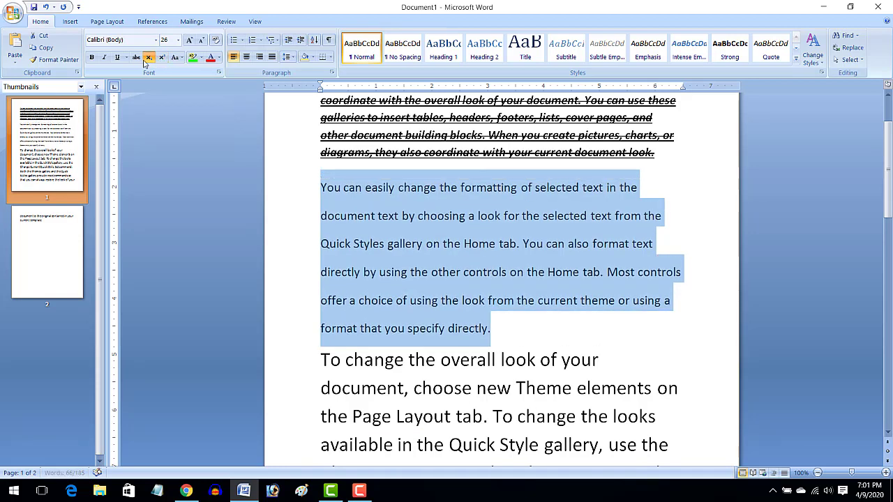
Change the second paragraph's letter case to UPPERCASE and then to Capitalize Each Word.
click(180, 60)
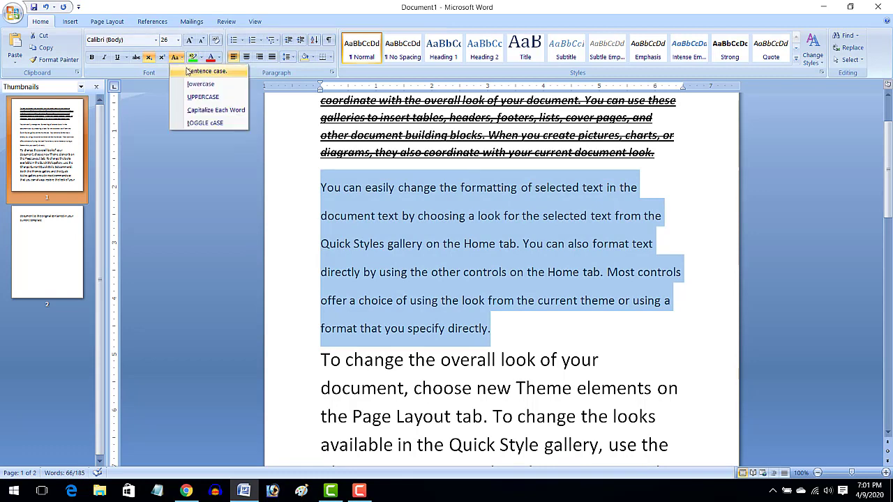
click(197, 97)
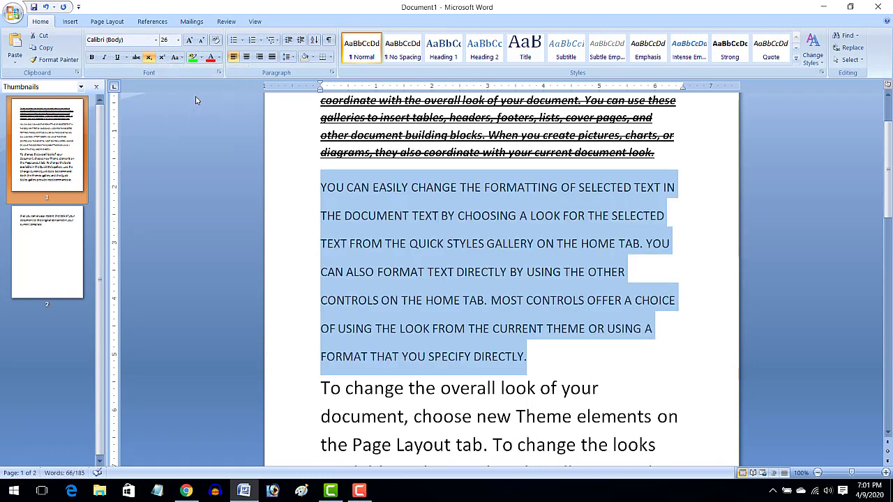
click(179, 57)
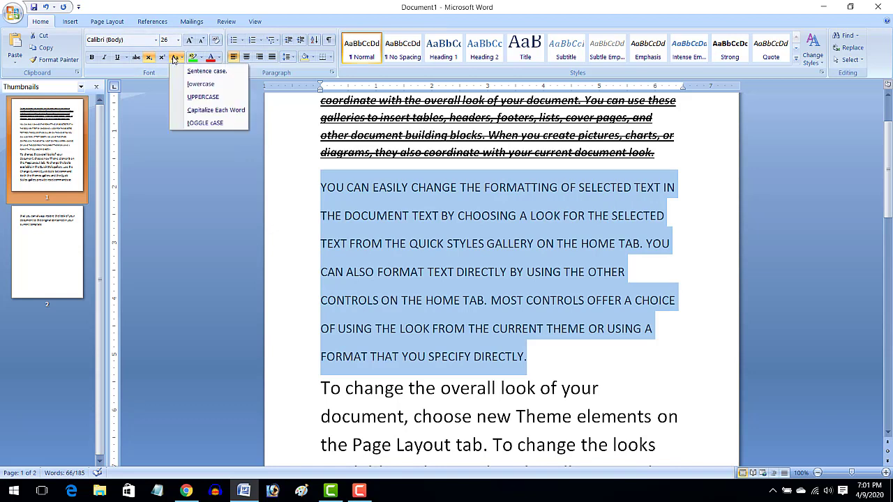
click(207, 113)
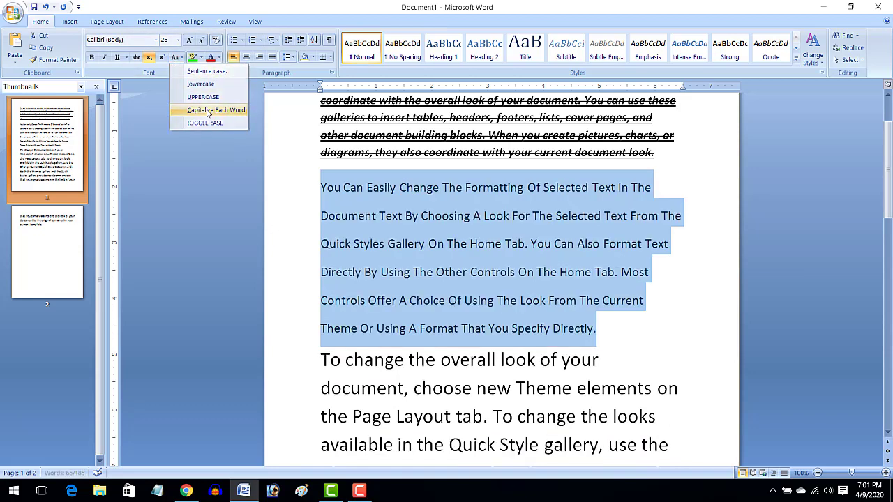
Apply tOGGLE cASE to the second paragraph and clear the selection.
click(179, 57)
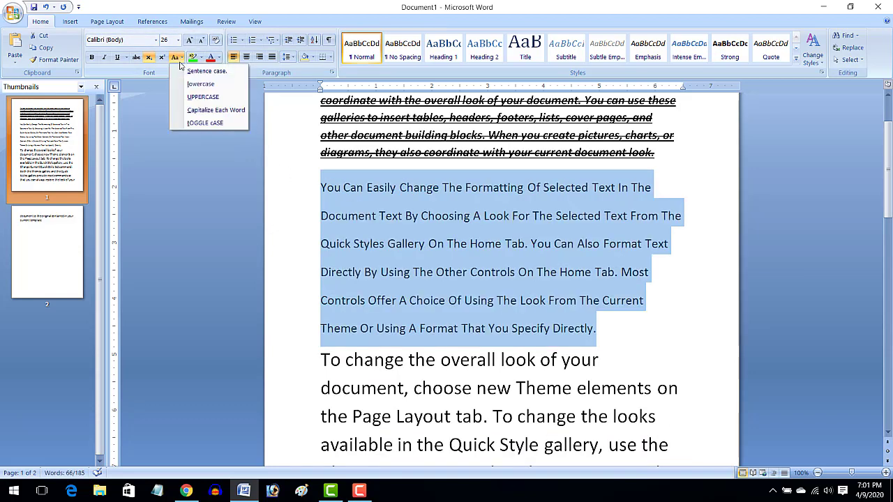
click(209, 122)
click(375, 358)
Highlight the third paragraph's lines on page 1, from "To change" through "commands so", in bright green.
scroll(374, 352, down, 2)
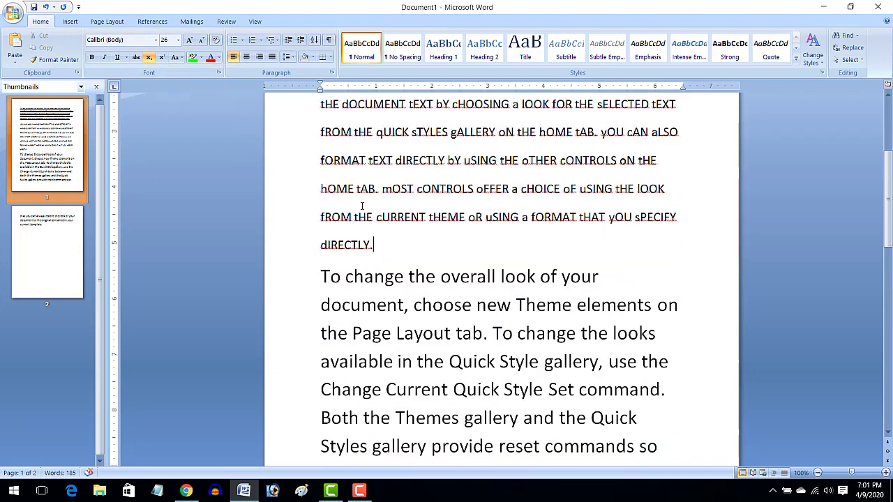
scroll(362, 206, down, 1)
drag(320, 221, 699, 404)
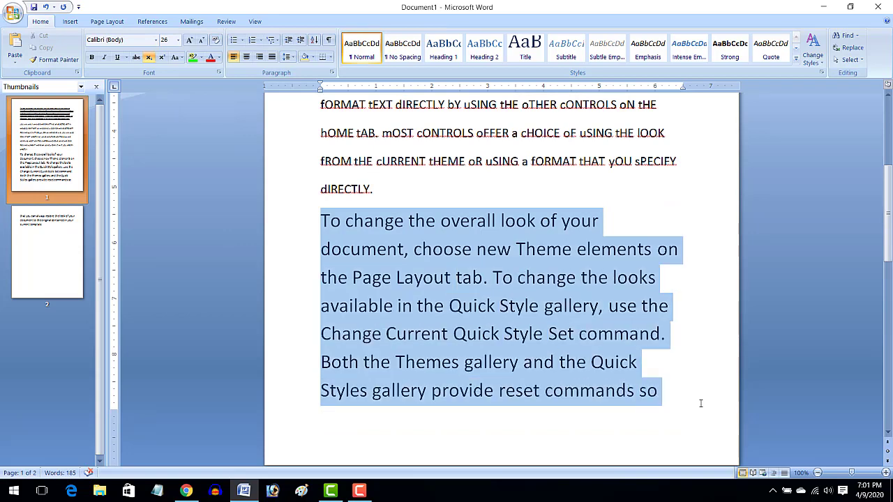
click(192, 58)
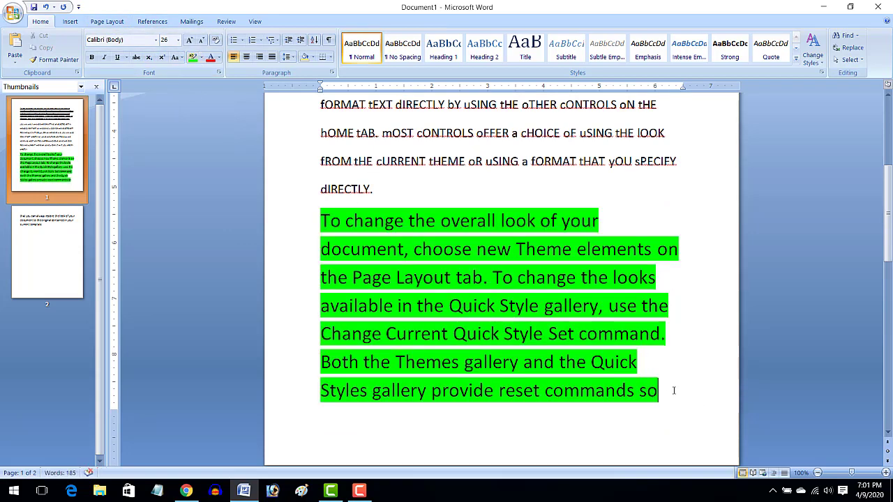
Color the text on page 2, from "that you can always" through "current template", green using the standard Green font color.
scroll(674, 390, down, 10)
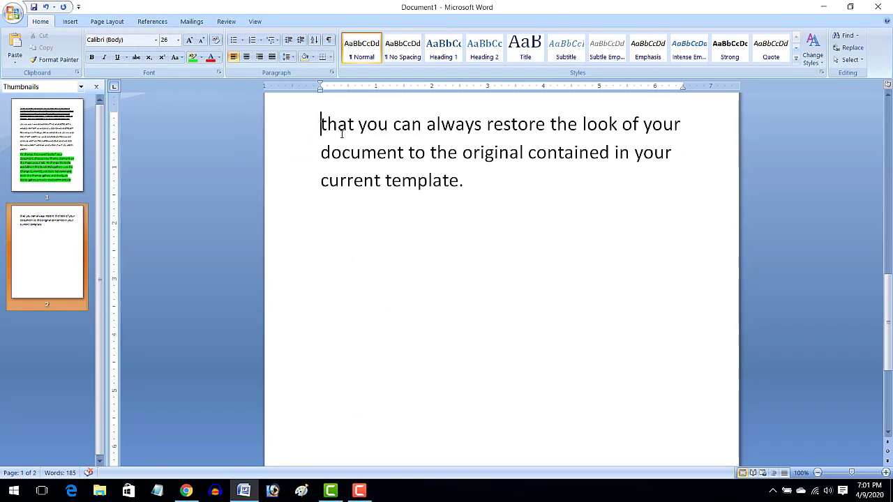
drag(342, 132, 460, 184)
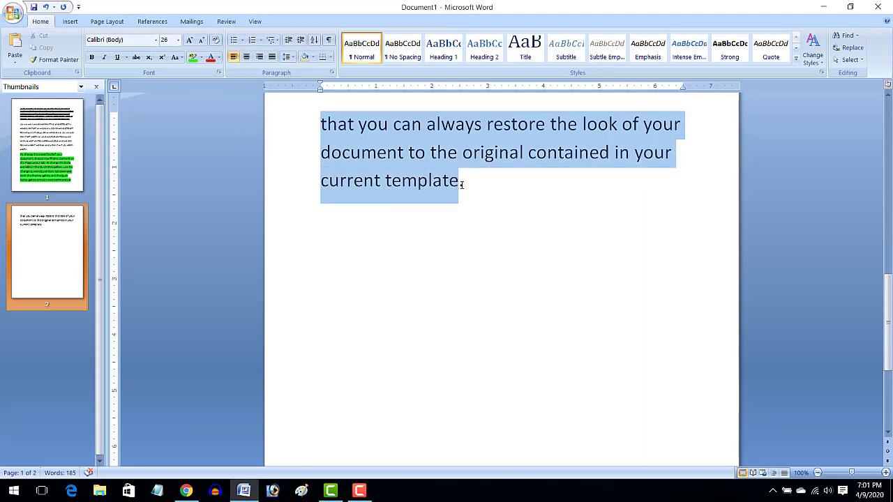
click(217, 60)
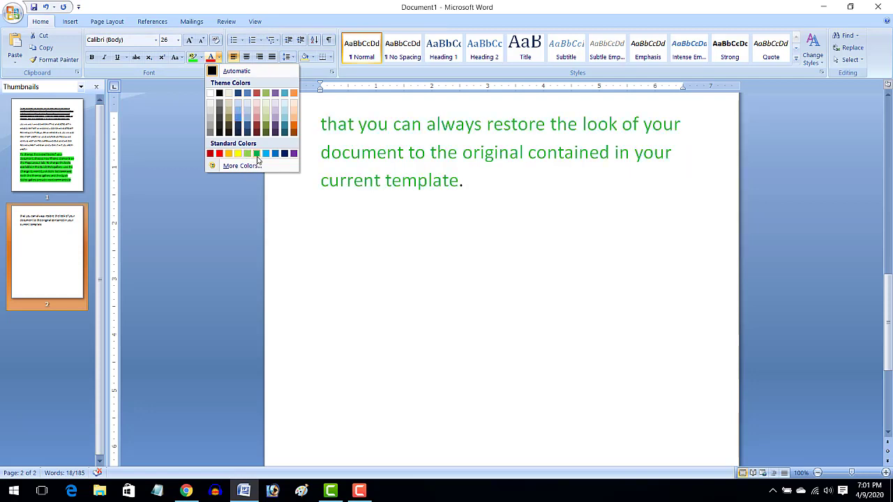
click(256, 153)
Start a new paragraph below the green text and generate sample text with =rand().
click(467, 195)
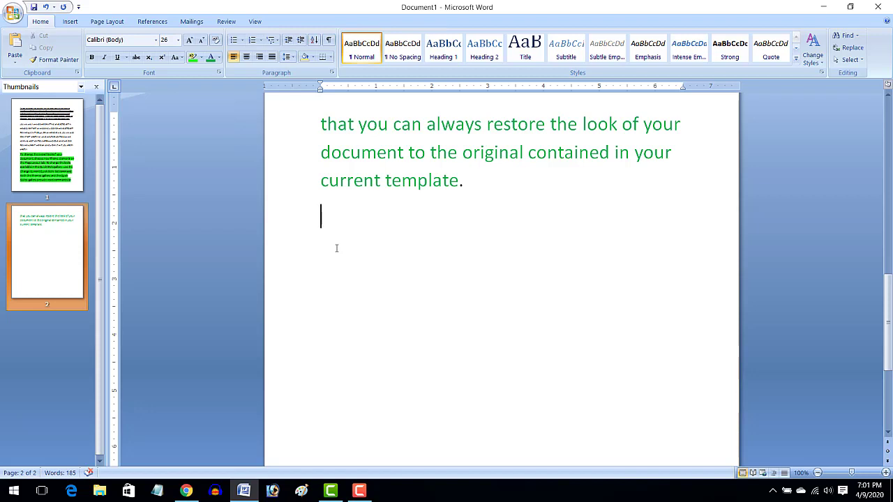
text(=rand())
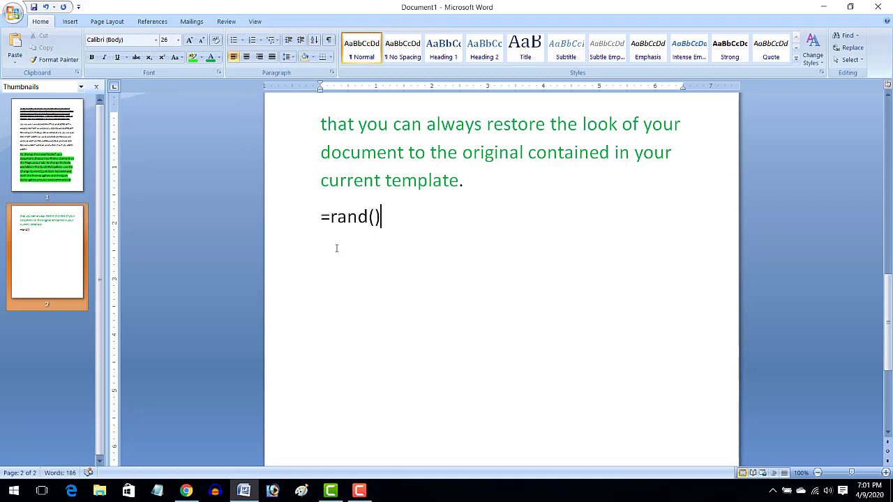
key(Return)
Grow the initial "O" of the new "On the Insert tab" paragraph one size past 72 pt.
scroll(337, 247, up, 6)
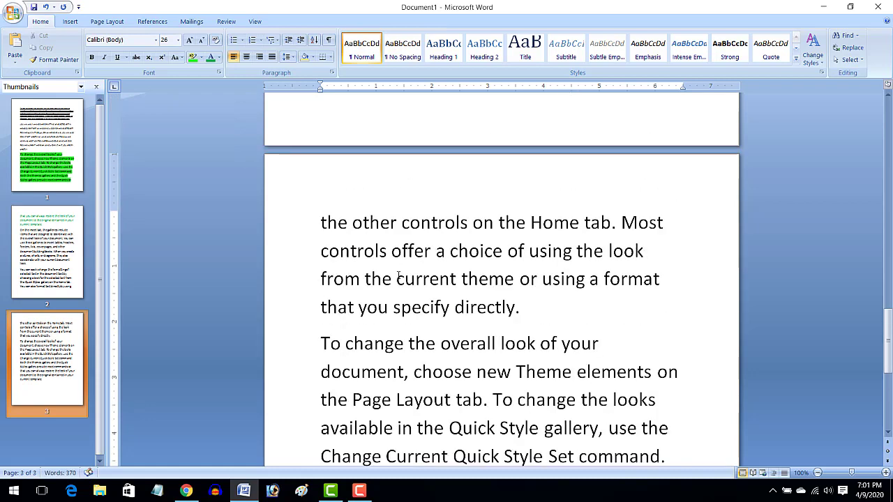
scroll(399, 263, up, 3)
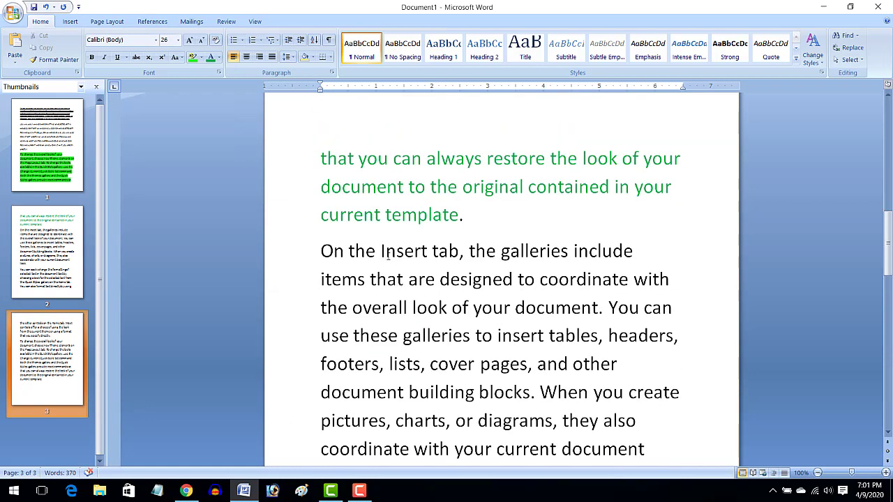
drag(321, 251, 329, 255)
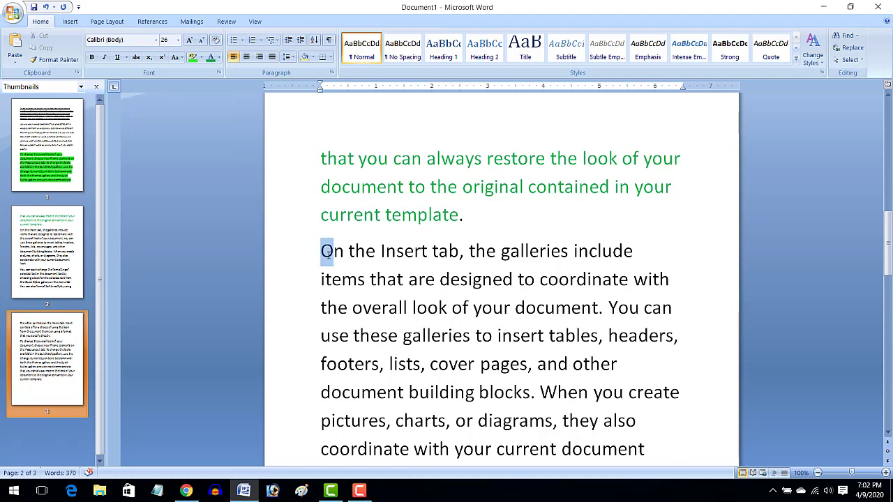
click(189, 39)
click(189, 39)
click(189, 39)
click(189, 39)
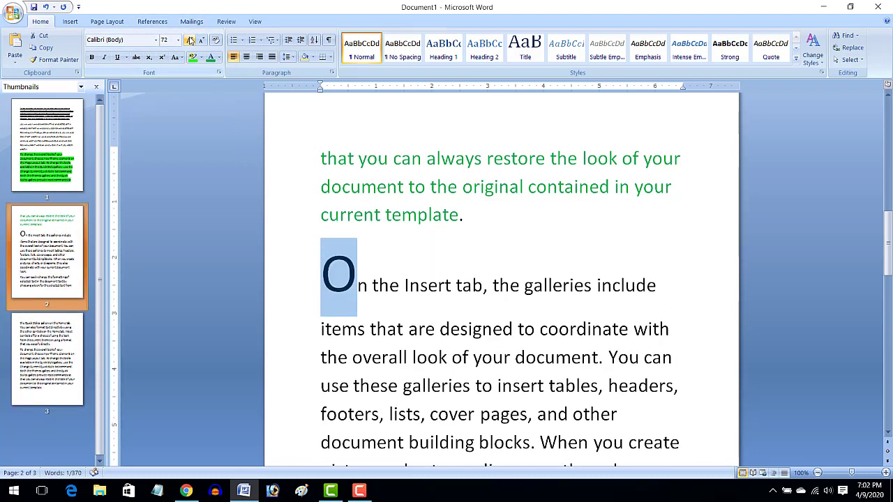
click(189, 39)
click(418, 337)
Clear all formatting from the whole "On the Insert tab" paragraph on page 2.
scroll(304, 203, down, 1)
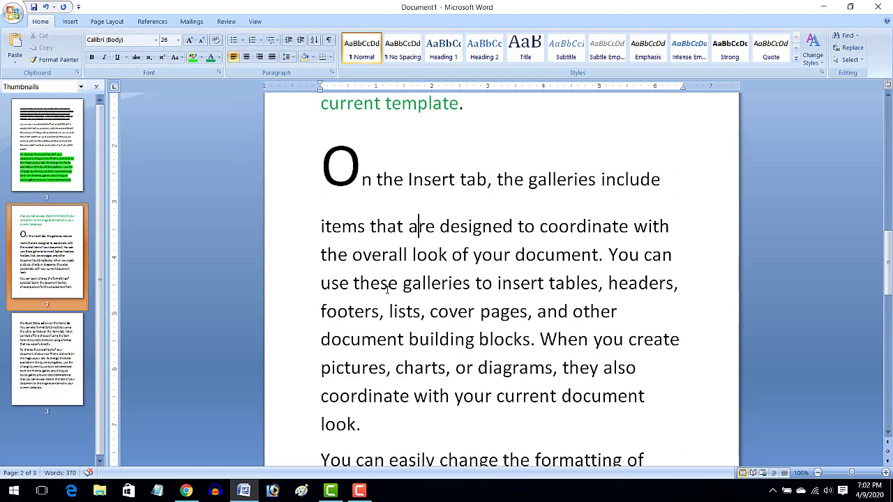
scroll(305, 203, up, 1)
drag(321, 195, 402, 441)
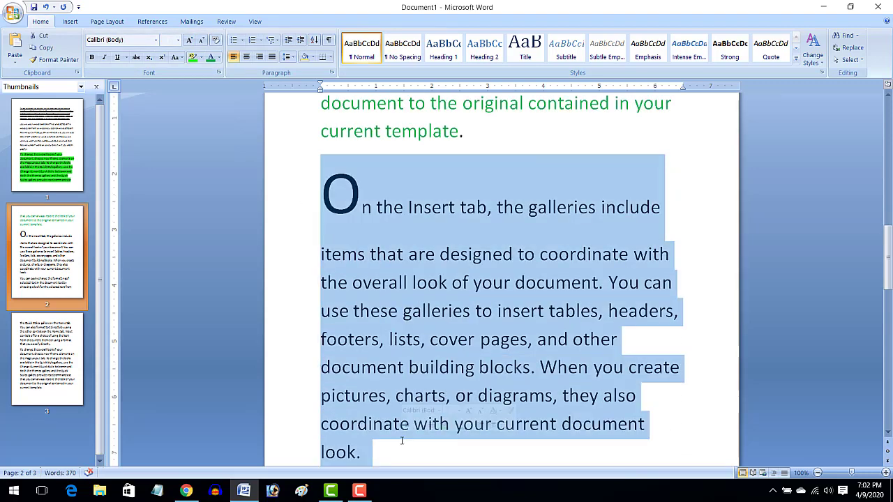
click(214, 42)
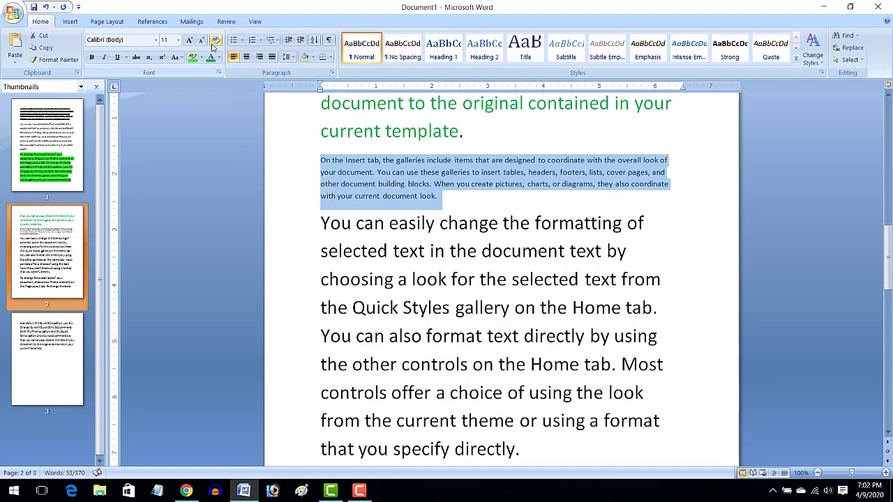
click(443, 201)
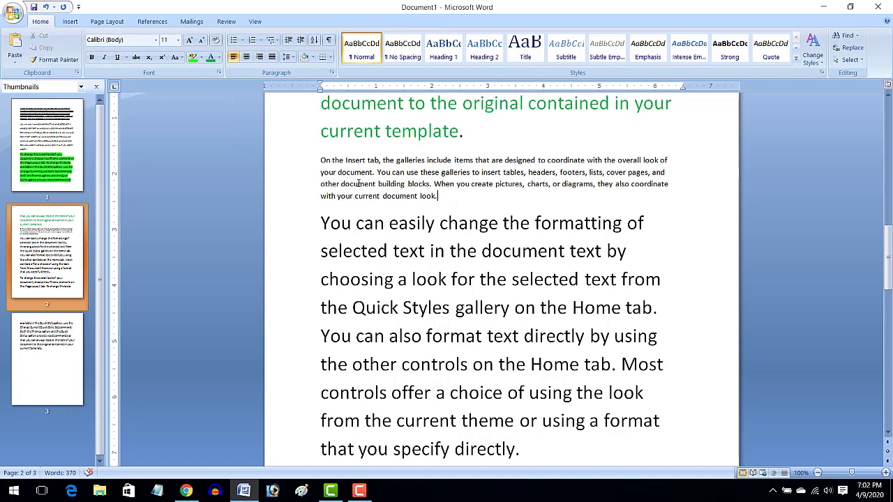
Grow the "On the Insert tab" paragraph's font to 36 pt and clear its formatting again.
drag(444, 200, 315, 159)
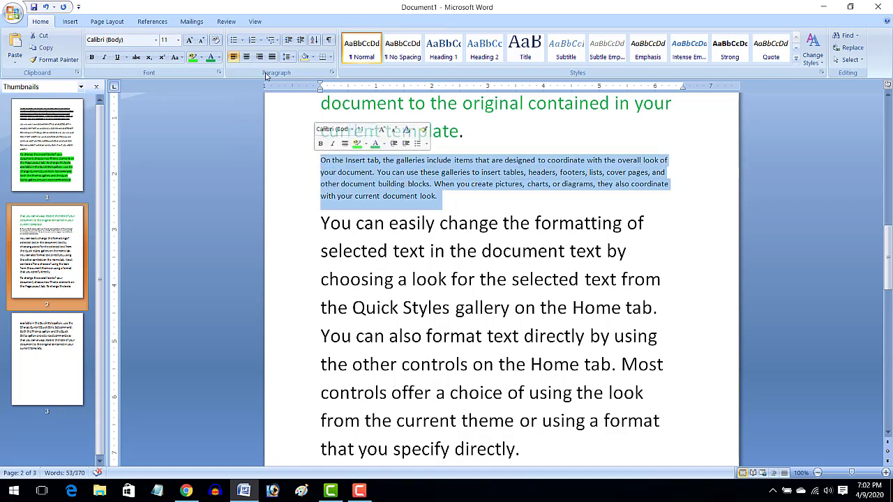
click(190, 43)
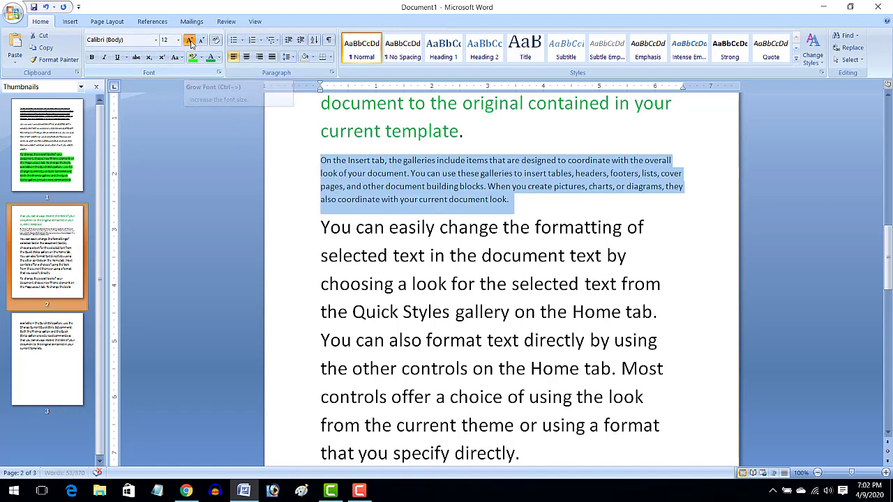
click(190, 43)
click(190, 43)
click(190, 44)
click(190, 43)
click(190, 43)
click(191, 44)
click(190, 43)
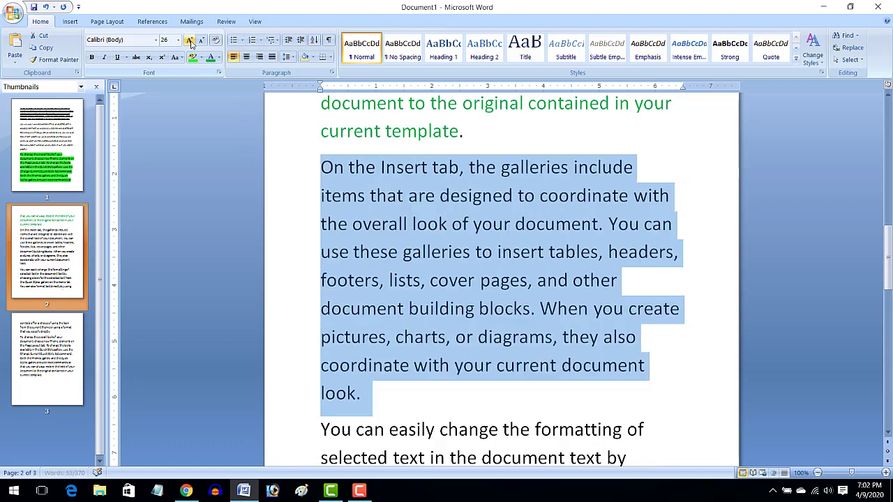
click(190, 43)
click(191, 43)
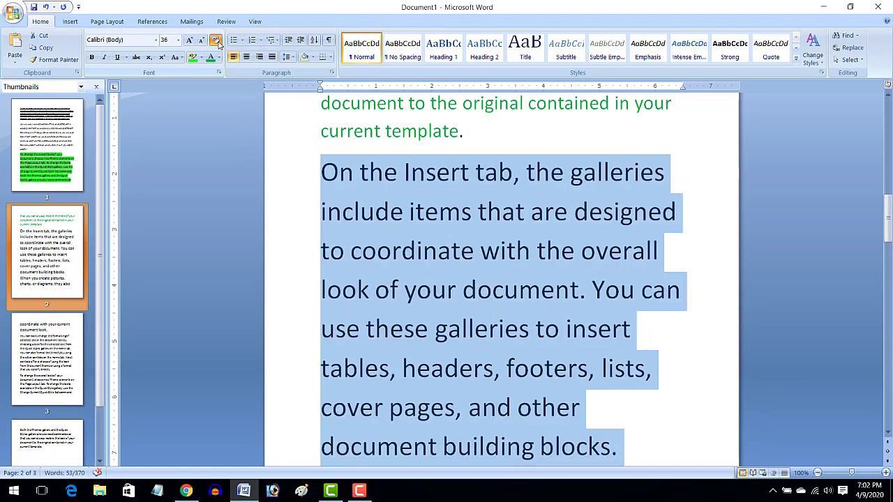
click(217, 40)
click(459, 213)
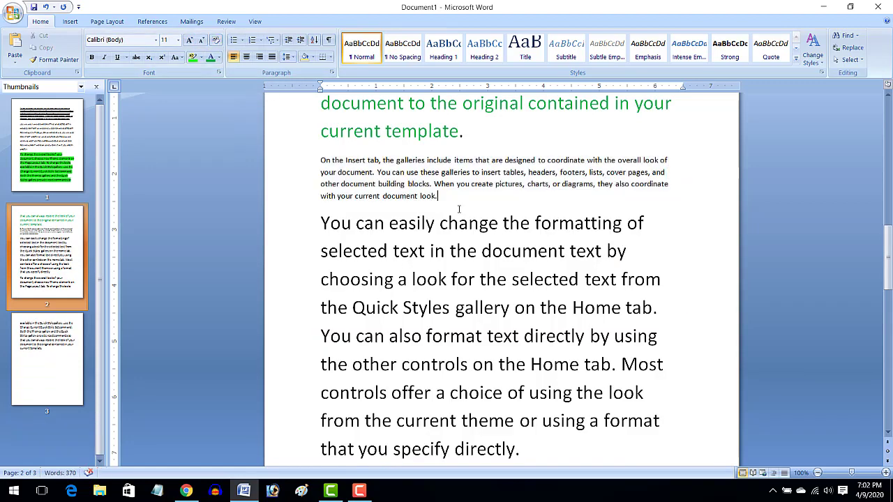
Try center, right and justified alignment on page 2's "You can easily change" paragraph, finishing with left alignment.
scroll(325, 209, down, 1)
drag(323, 196, 548, 415)
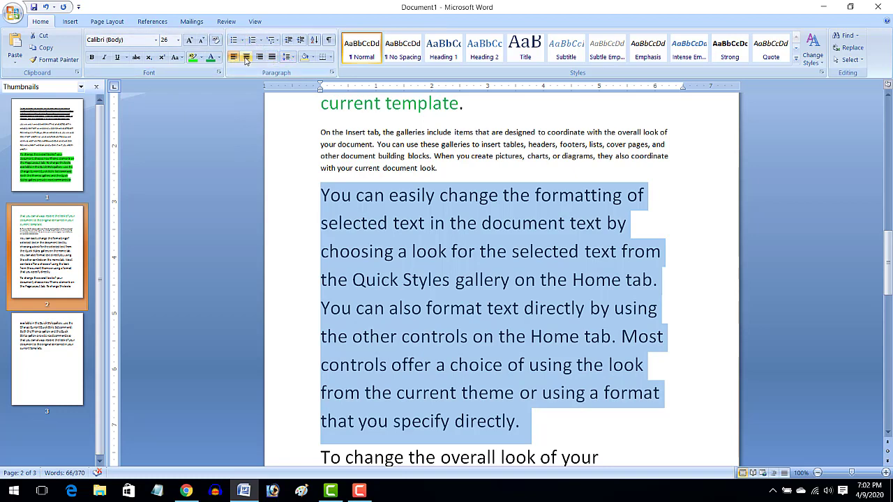
click(246, 57)
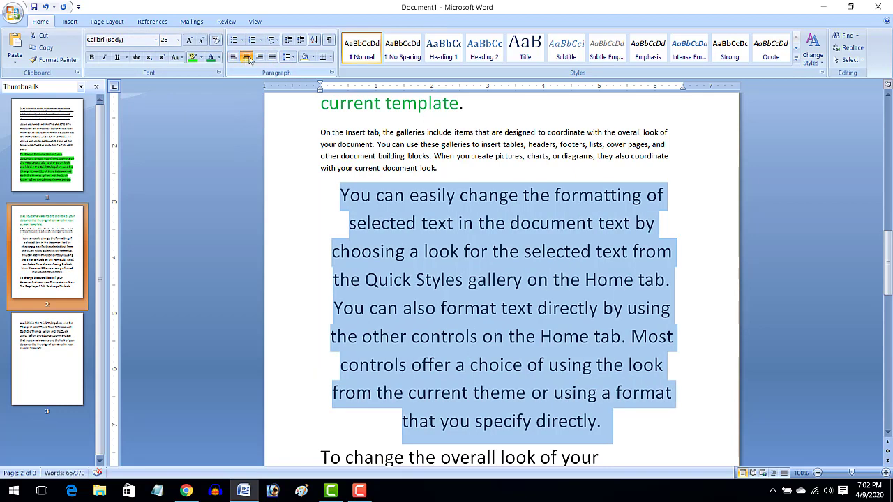
click(262, 61)
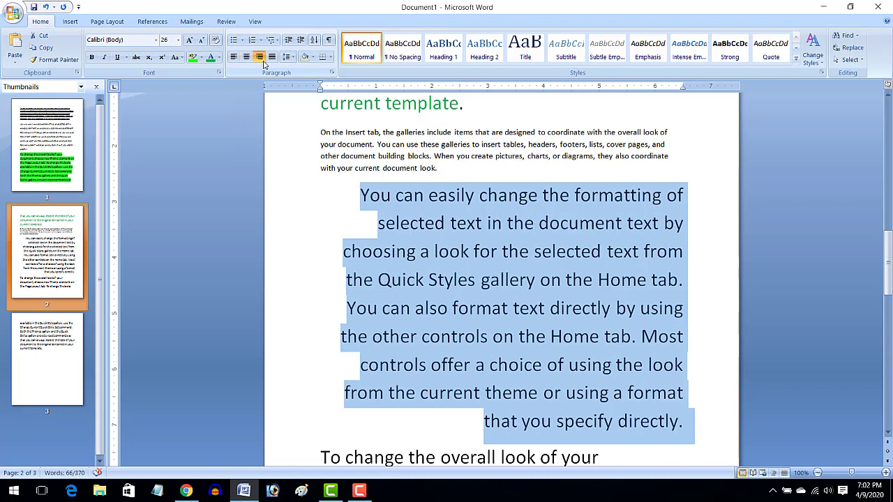
click(272, 58)
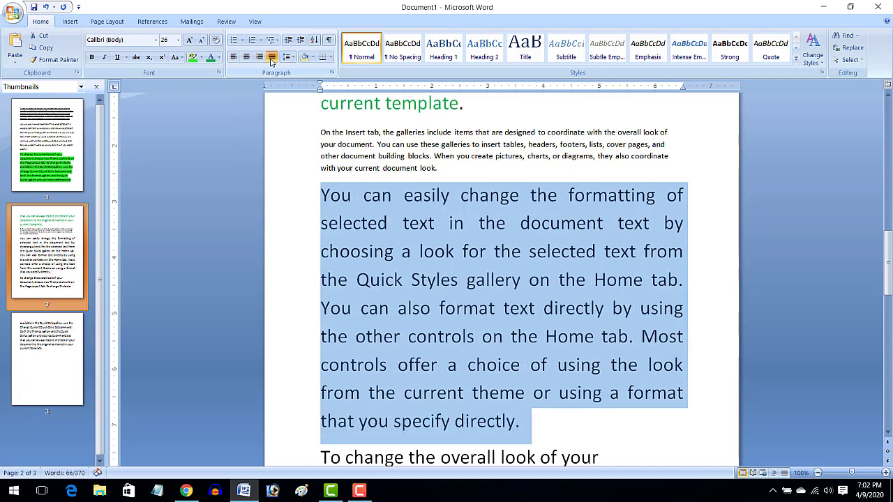
click(234, 56)
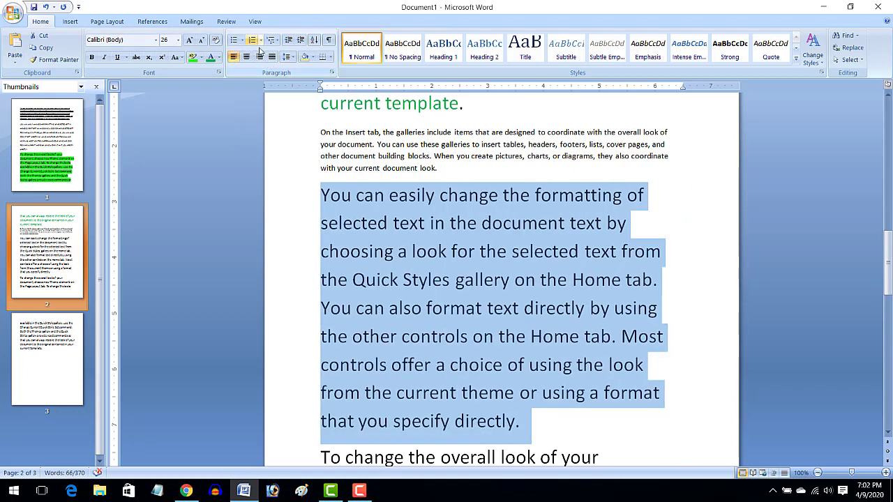
Set the "You can easily change" paragraph's line spacing to 1.5 and then to 2.0.
click(292, 59)
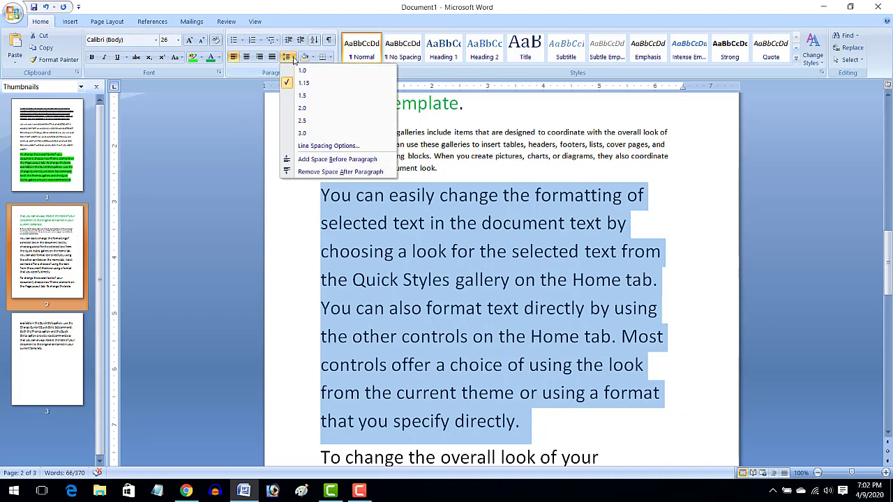
click(304, 95)
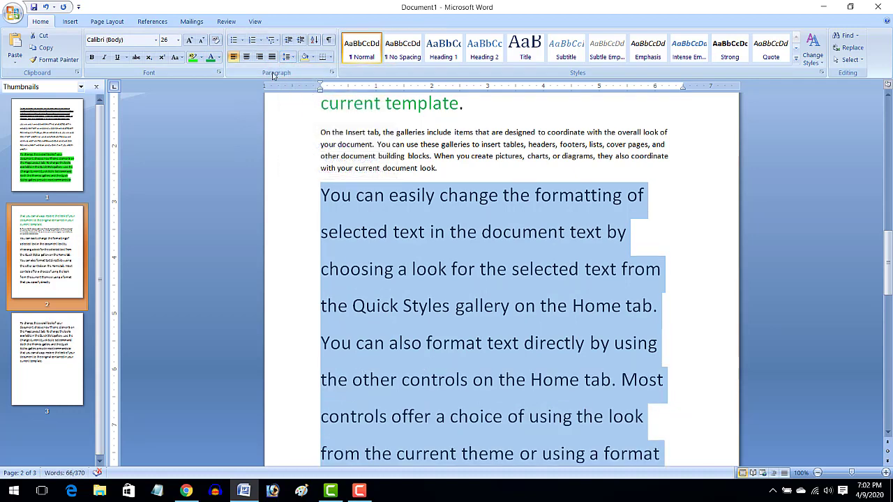
click(287, 57)
click(310, 112)
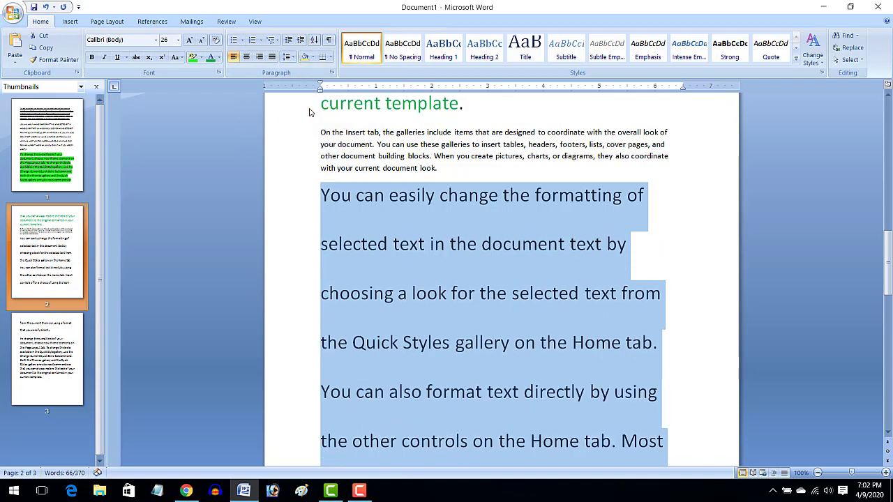
scroll(310, 112, down, 4)
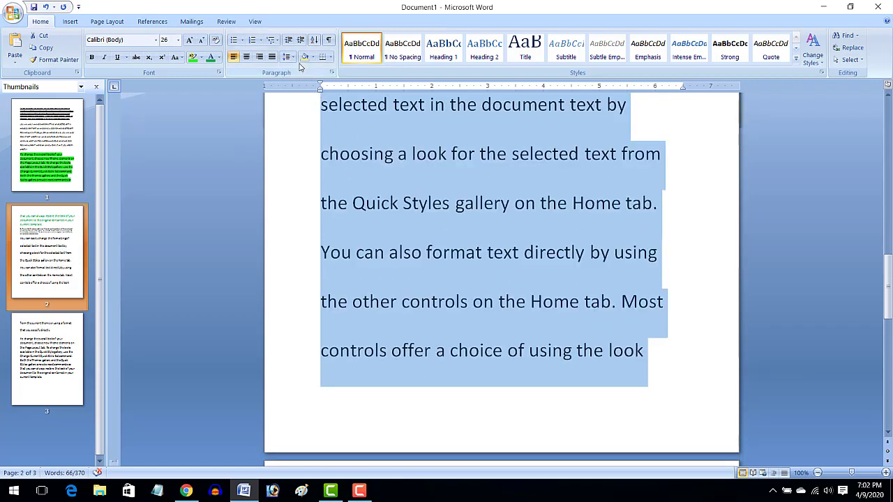
Try line spacings of 2.5 and 3.0 on the same paragraph, finishing with 1.15.
click(289, 57)
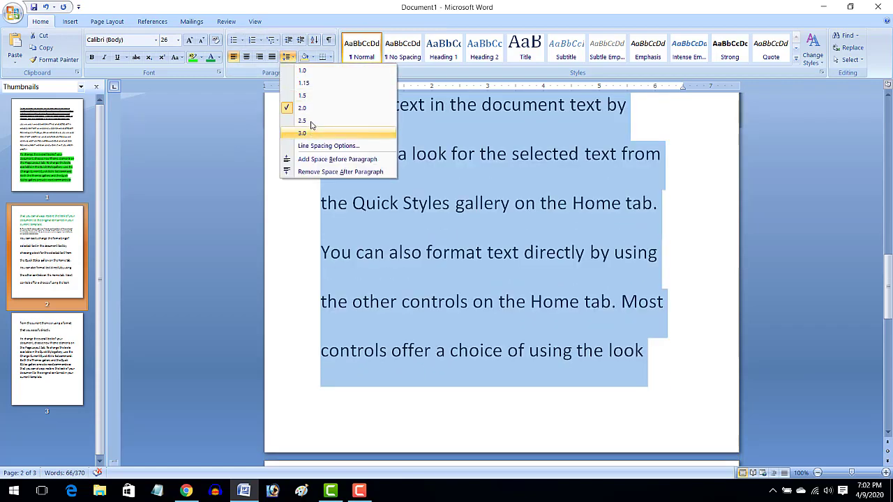
click(310, 129)
click(289, 57)
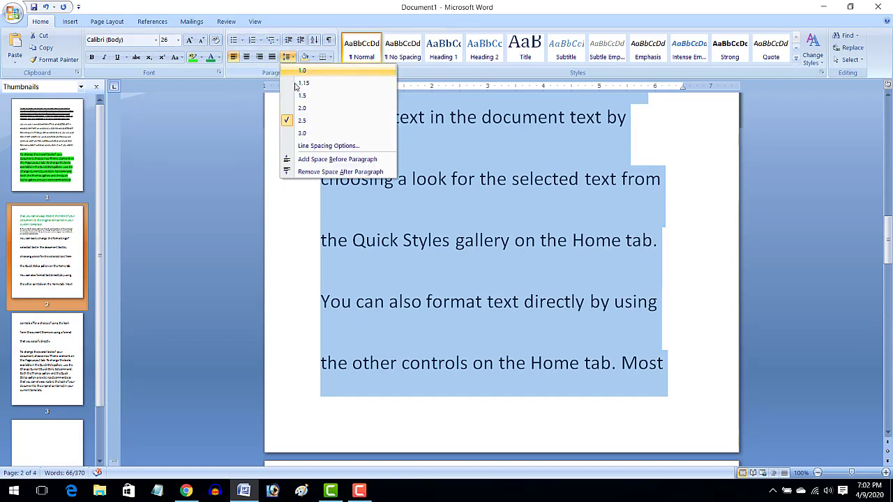
click(311, 133)
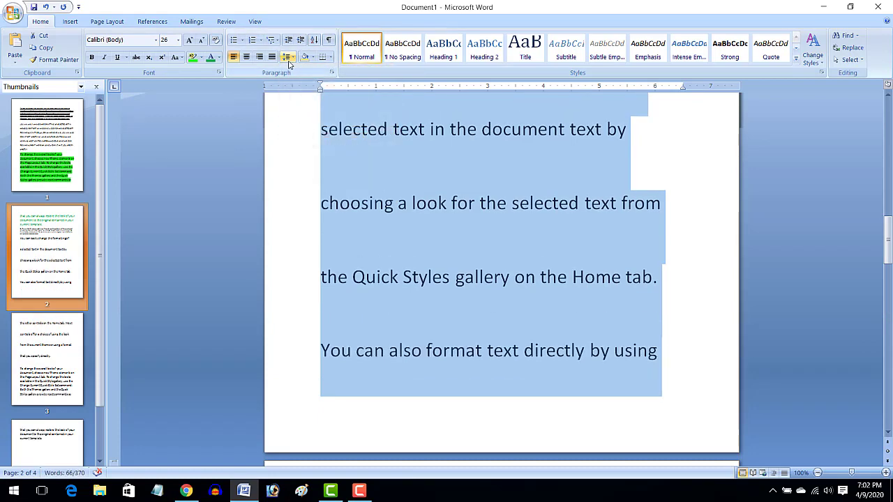
click(289, 57)
click(302, 71)
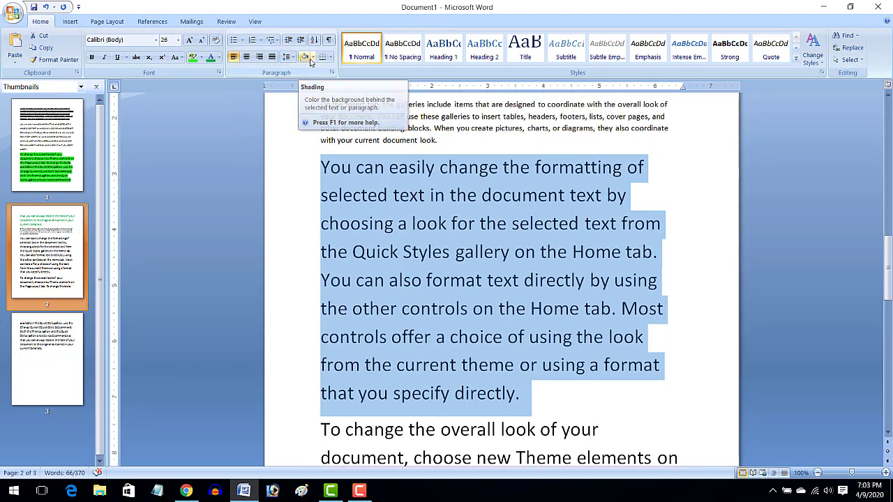
Apply black shading behind the "You can easily change" paragraph and clear the selection.
click(313, 57)
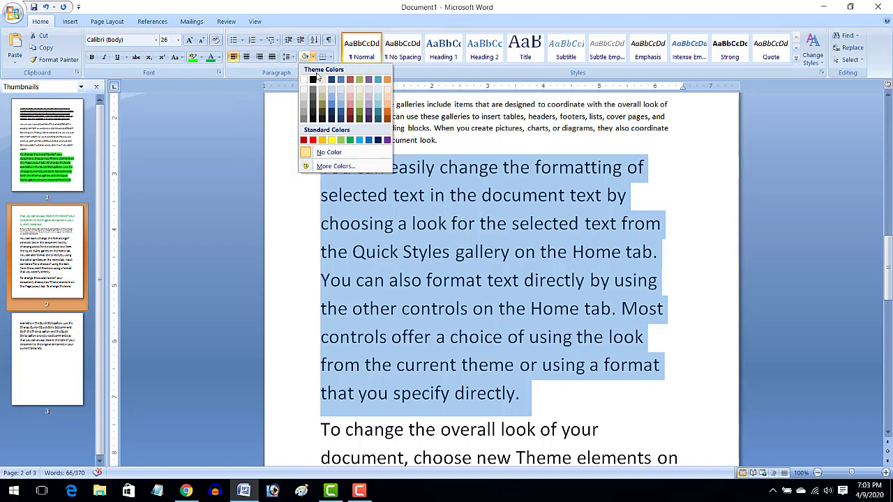
click(313, 81)
key(Right)
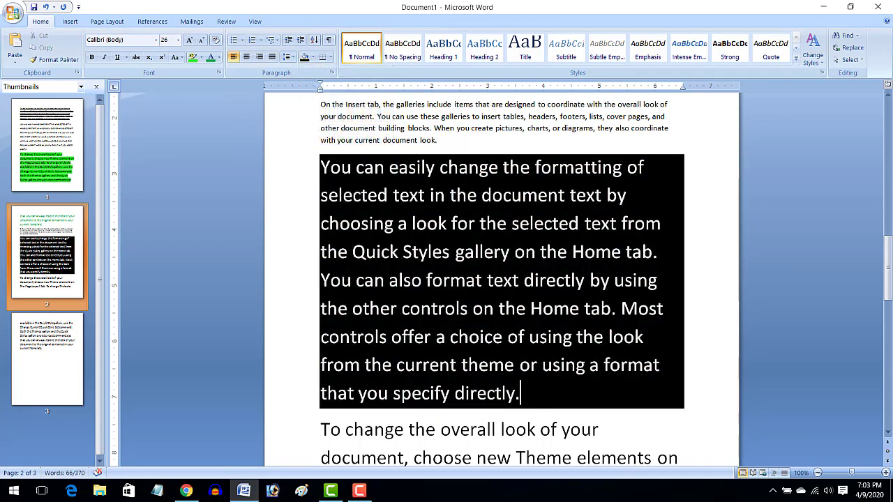
Try increasing the indent of page 2's "To change the overall look" paragraph by two levels, finishing back at the original indent.
scroll(576, 371, down, 2)
scroll(570, 370, down, 4)
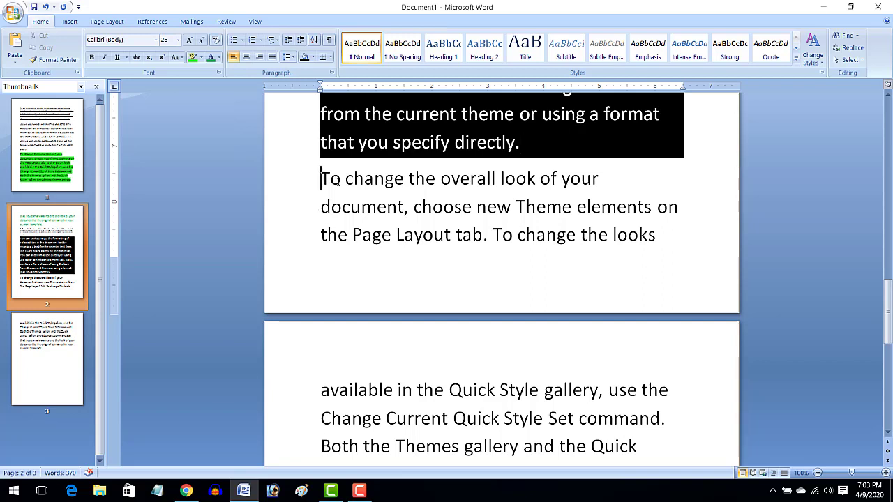
drag(338, 180, 657, 247)
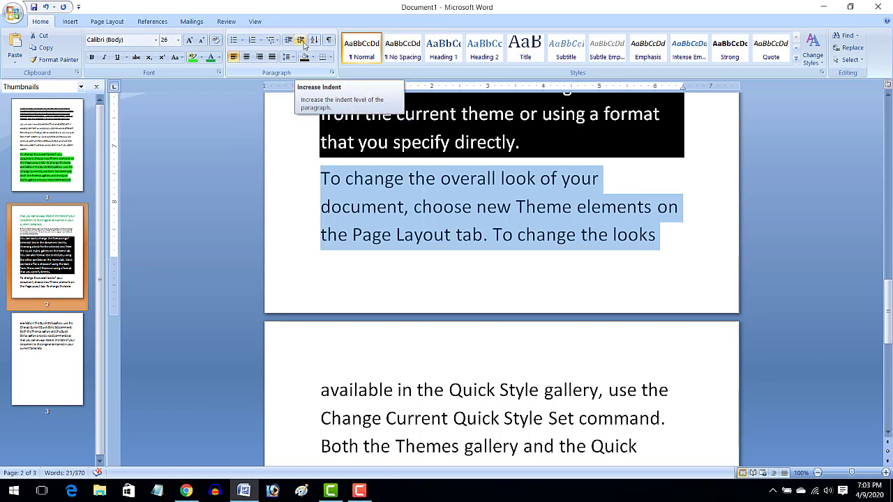
click(301, 40)
click(300, 40)
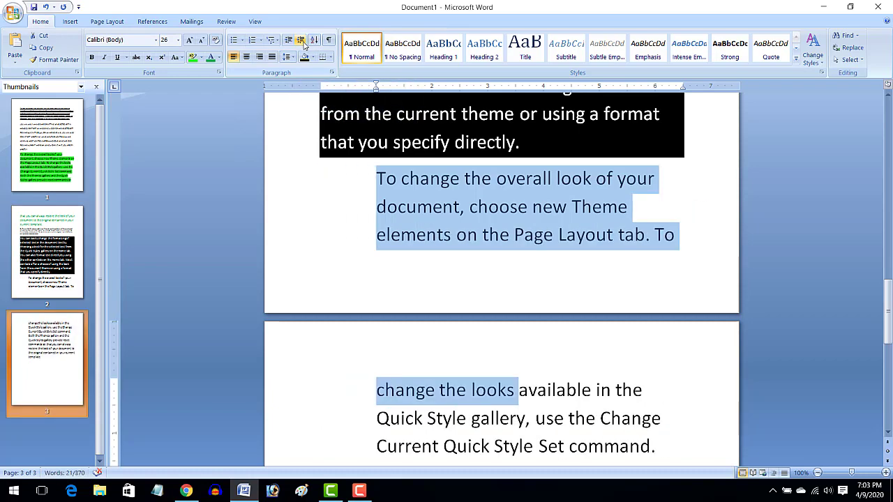
click(287, 41)
click(287, 40)
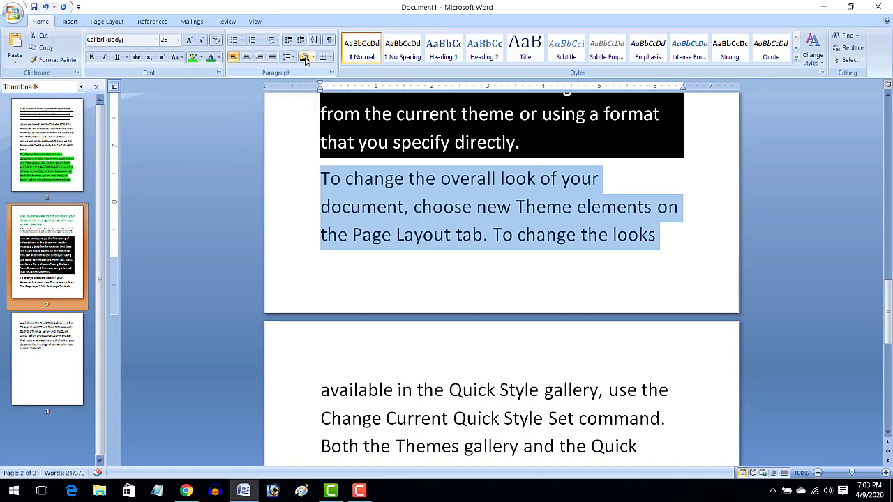
Apply All Borders to the selected "To change the overall look" lines on page 2 and clear the selection.
click(333, 59)
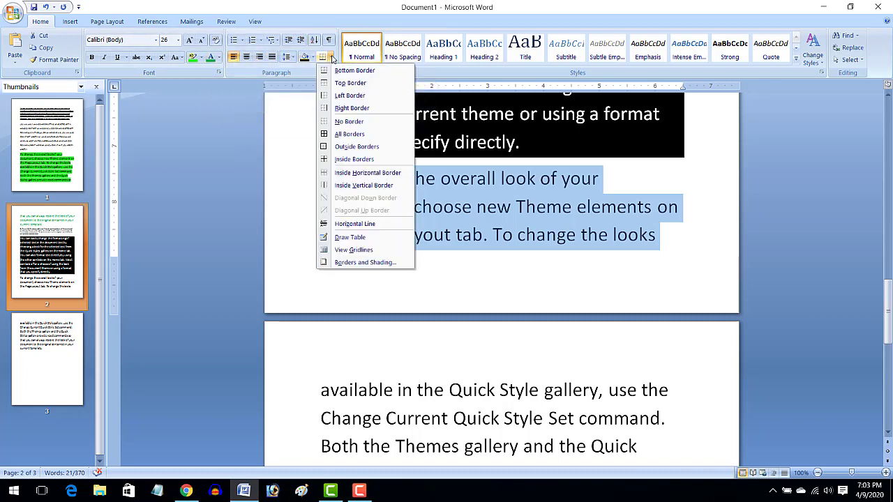
click(347, 134)
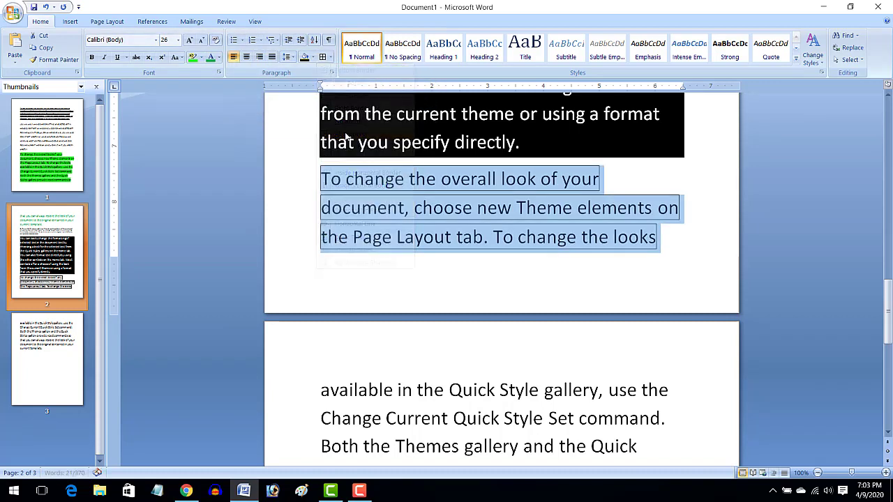
click(675, 242)
Highlight all the text on page 3 in red, from "available in the Quick Style gallery" to "current template.".
scroll(673, 239, down, 4)
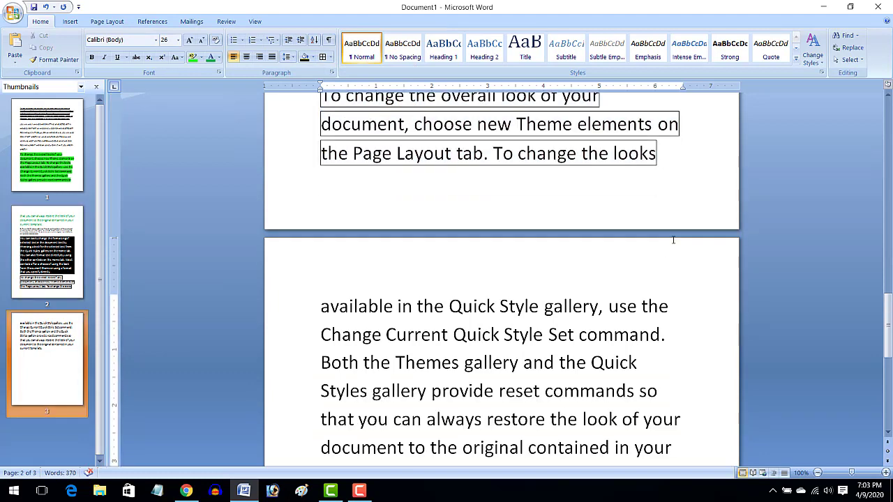
scroll(673, 240, up, 1)
scroll(325, 281, down, 6)
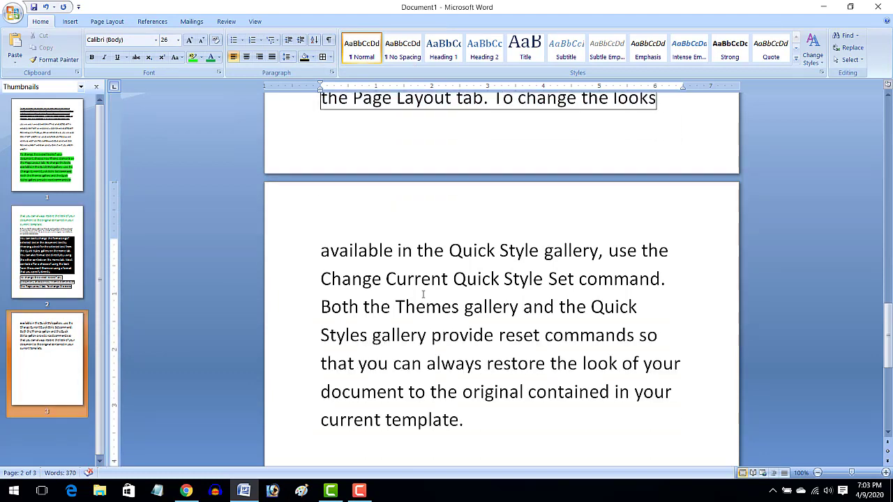
drag(325, 142, 463, 309)
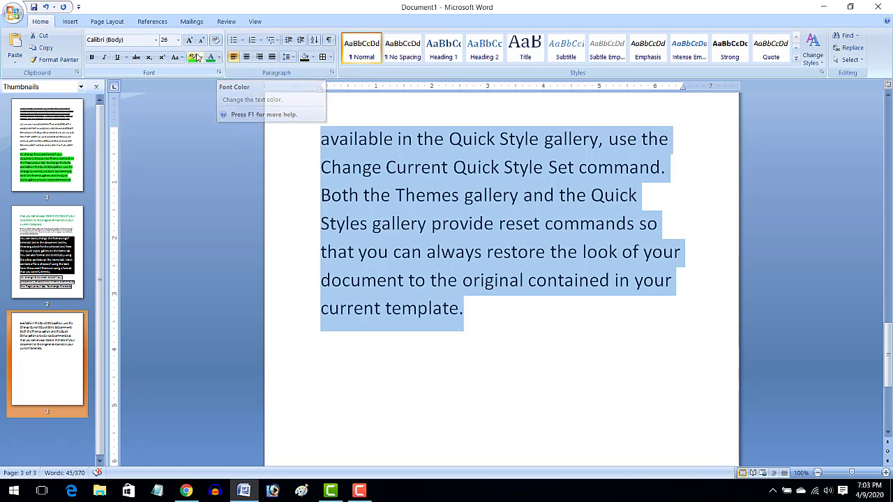
click(201, 59)
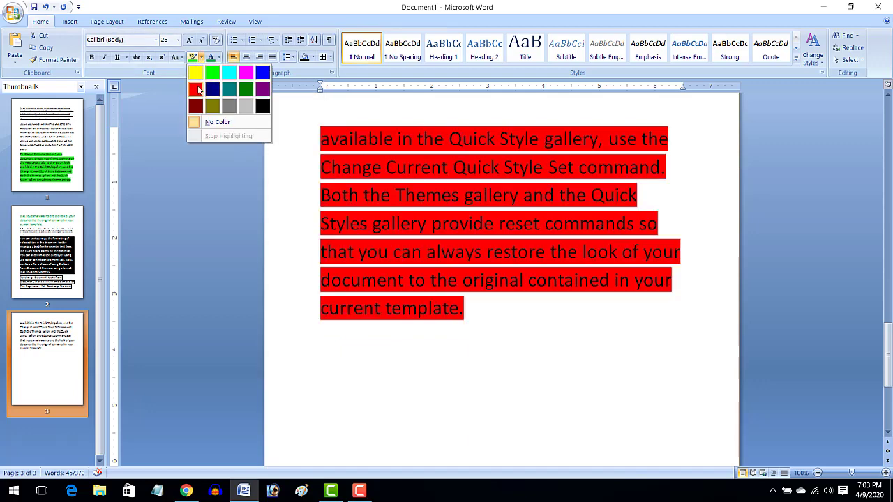
click(196, 90)
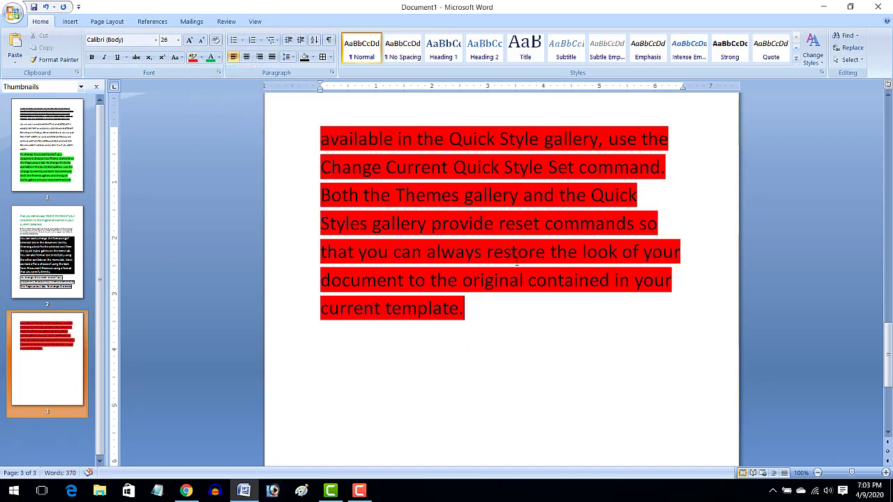
Generate more sample text with =rand() on the empty line below the red-highlighted text.
scroll(527, 297, down, 3)
scroll(526, 284, up, 1)
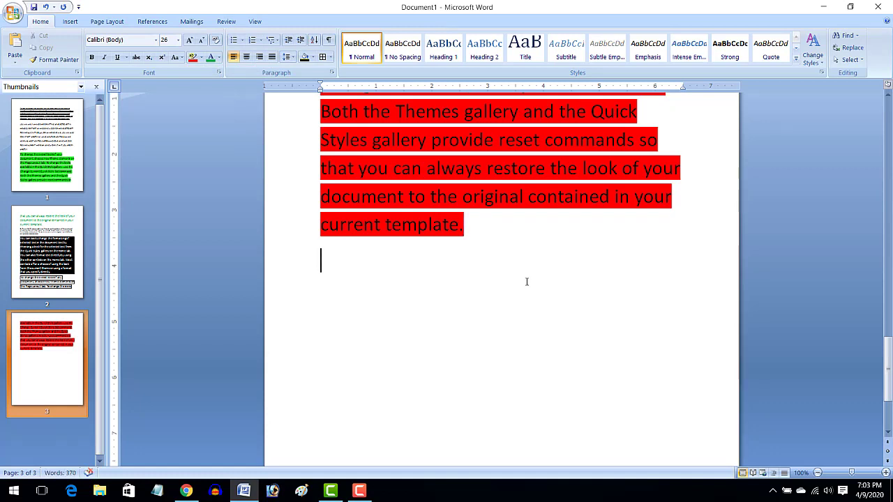
text(+)
key(BackSpace)
text(=rand)
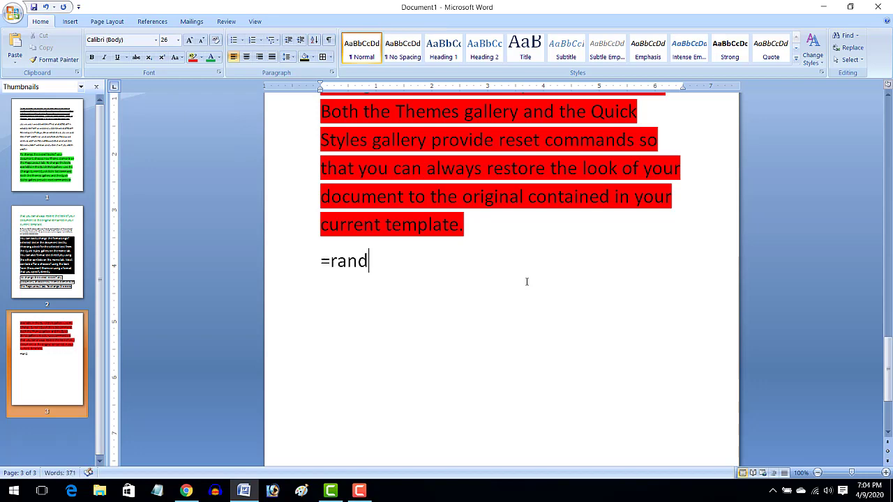
text(())
key(Return)
Color the new "On the Insert tab" paragraph on page 3 dark blue and strike it through.
scroll(526, 281, up, 2)
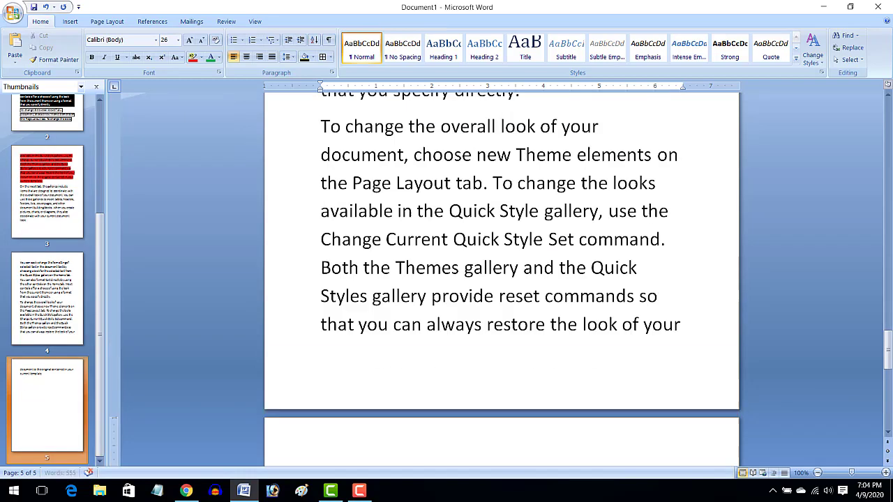
scroll(528, 278, up, 8)
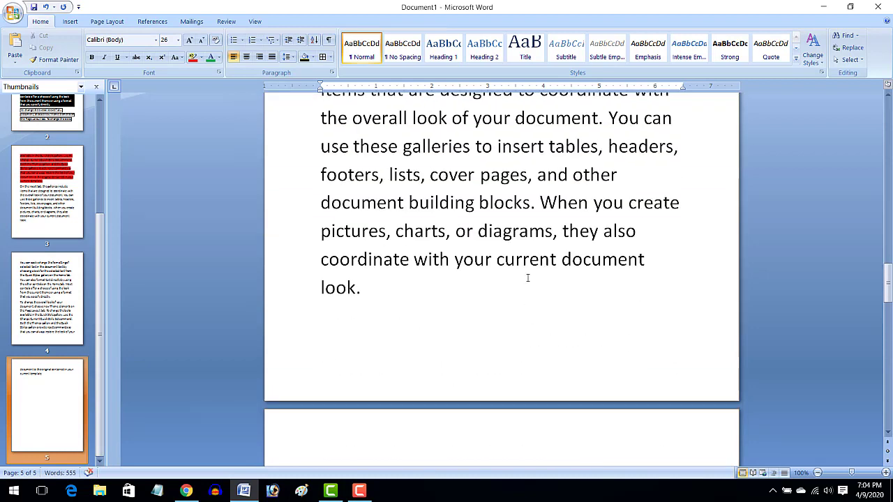
scroll(528, 278, up, 2)
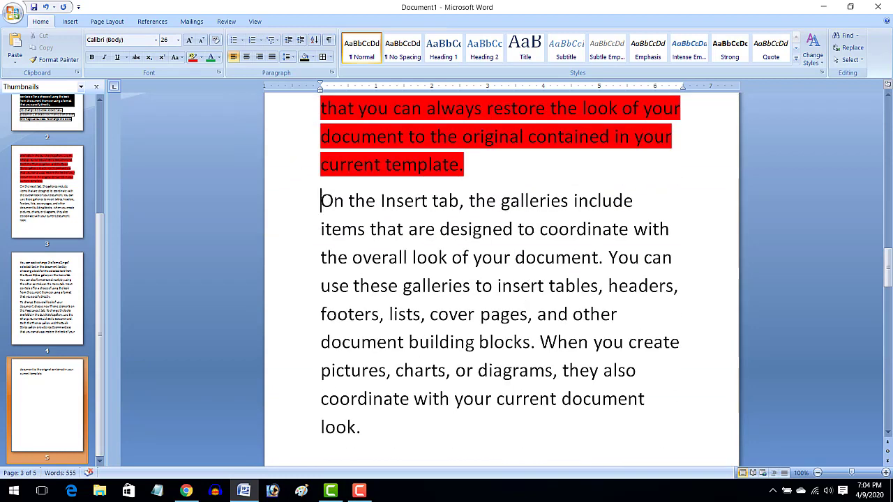
drag(321, 201, 430, 430)
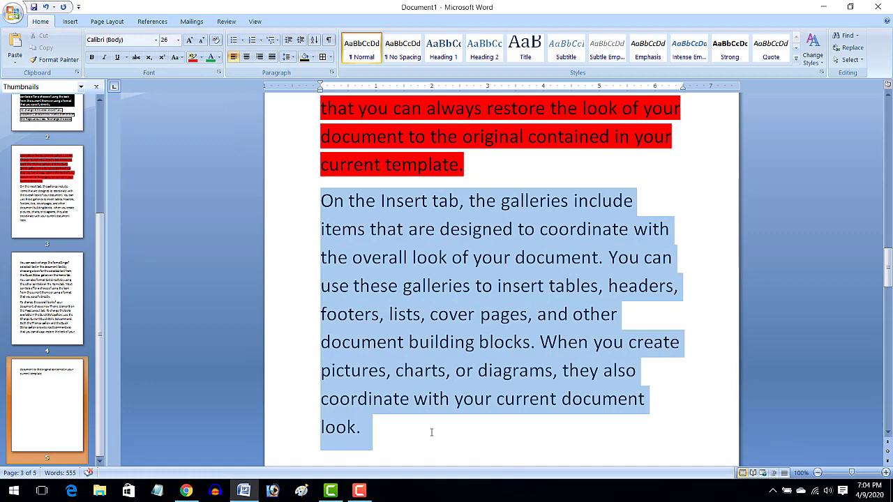
click(218, 57)
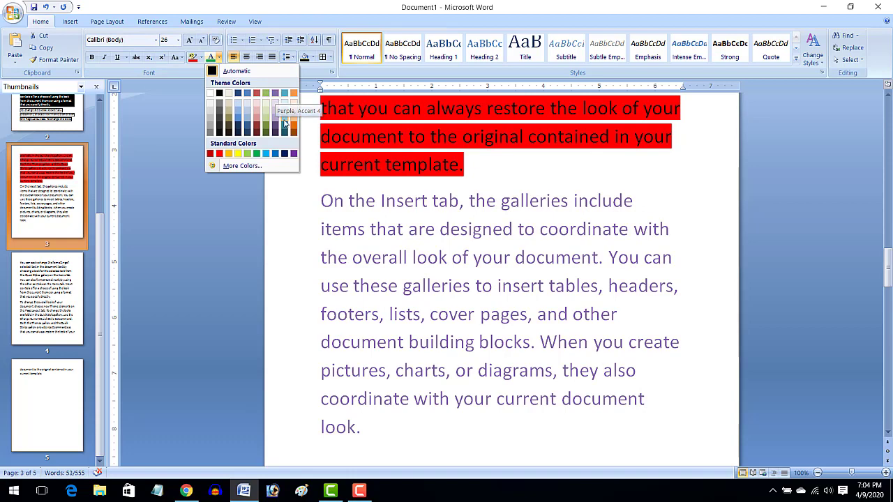
click(286, 154)
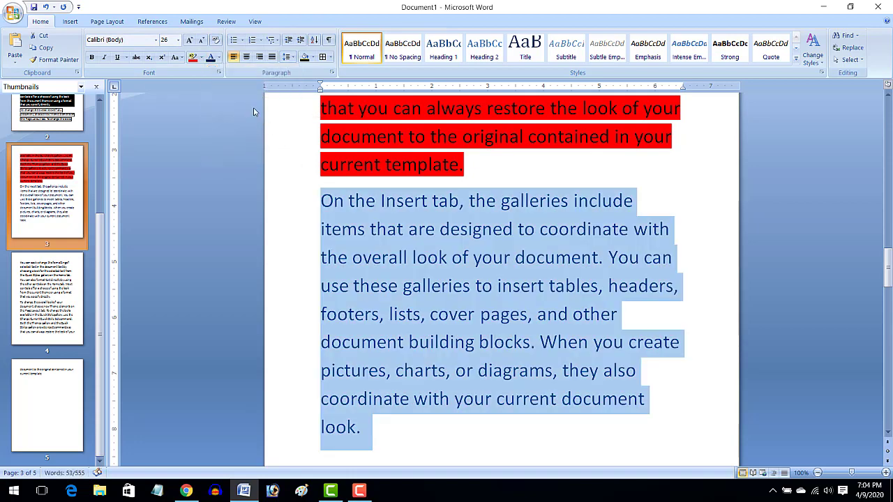
click(137, 58)
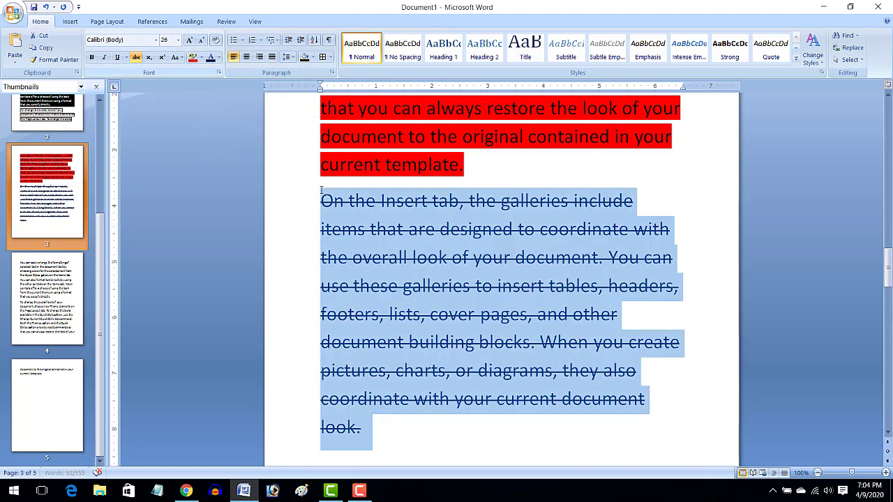
click(409, 426)
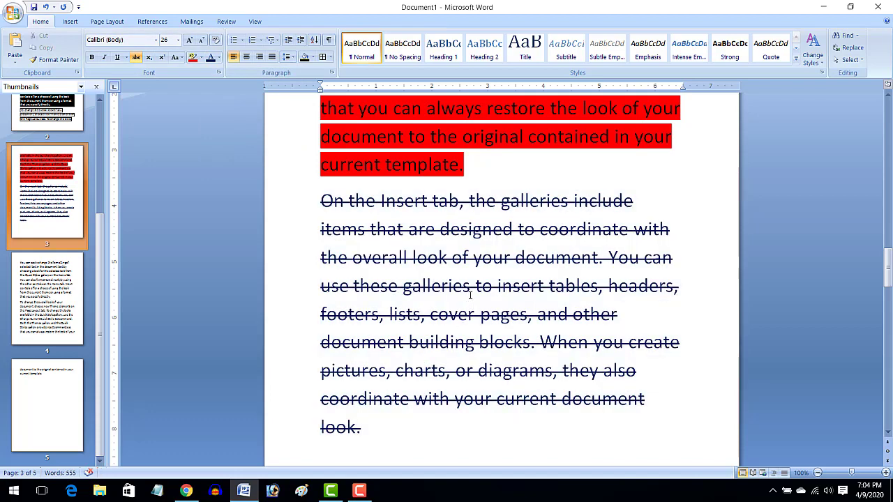
Apply light green shading to the "You can easily change" paragraph on page 4.
scroll(477, 286, up, 1)
scroll(476, 286, down, 5)
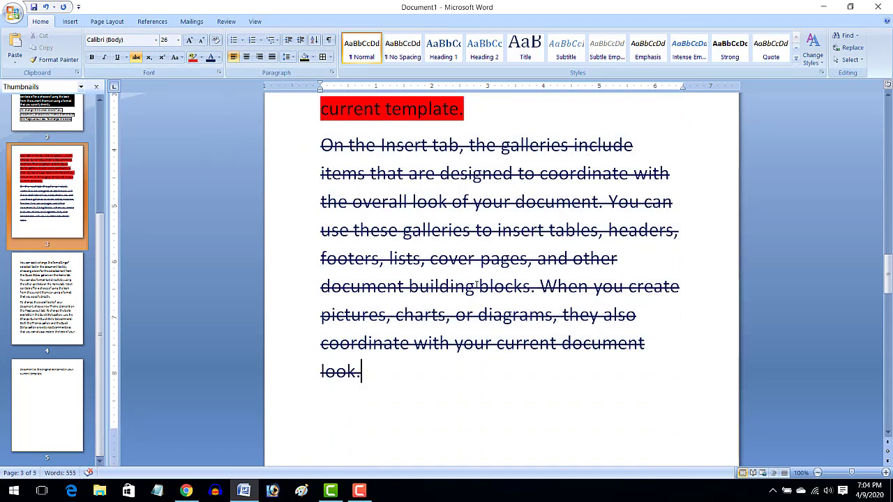
scroll(427, 272, down, 2)
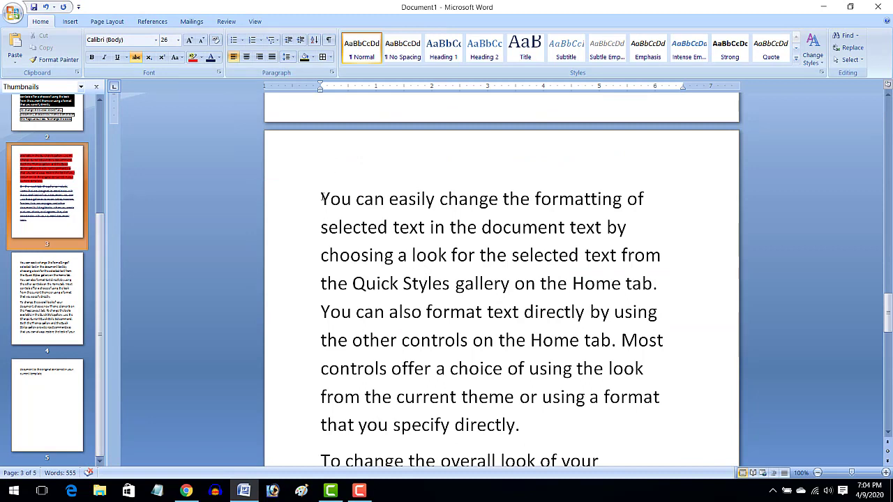
drag(321, 199, 515, 426)
click(312, 56)
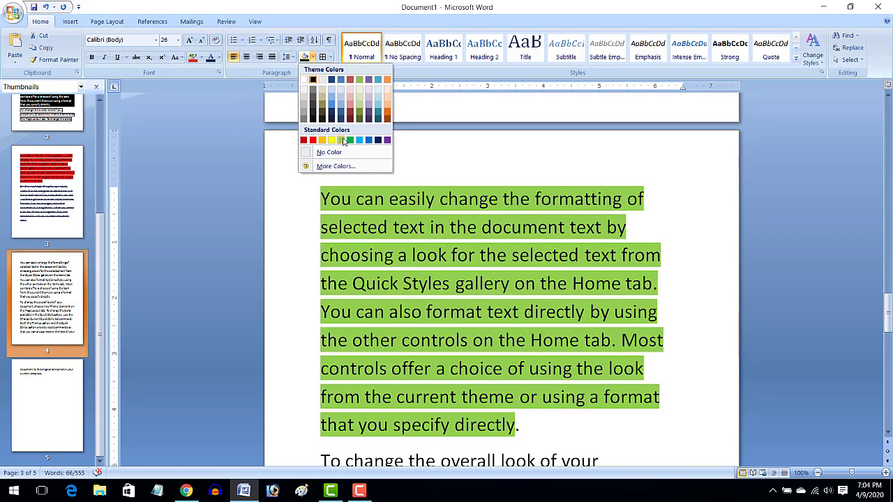
click(343, 142)
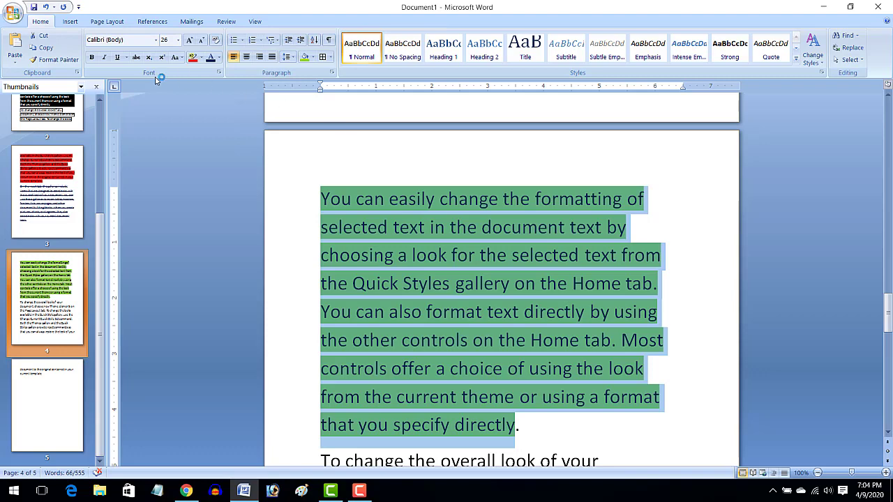
Try to copy the green shading onto page 4's "To change the overall look" paragraph with Format Painter.
click(53, 59)
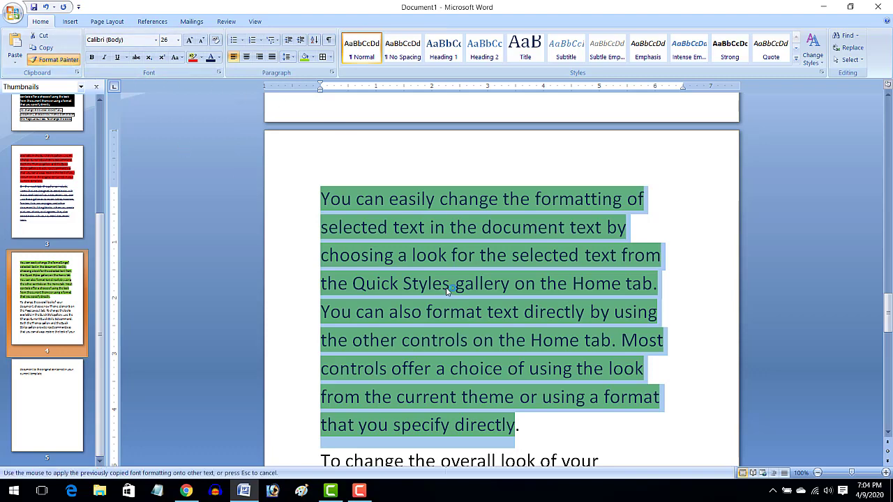
scroll(458, 285, down, 3)
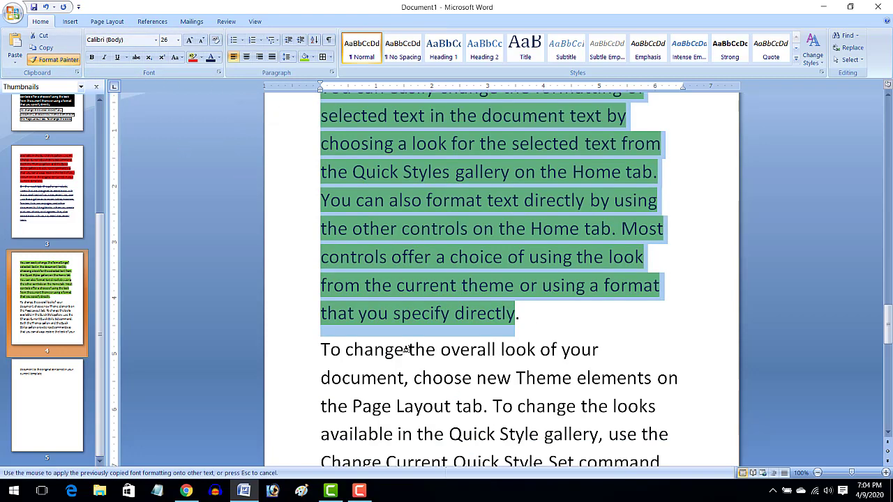
drag(325, 347, 406, 381)
drag(438, 408, 493, 412)
scroll(353, 348, down, 1)
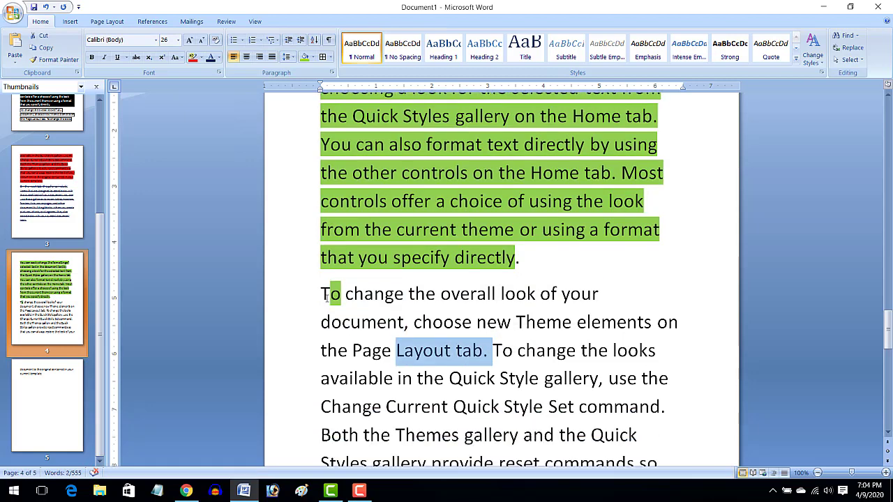
Copy the green-shaded "You can easily change" paragraph's formatting onto page 4's "To change the overall look" lines with Format Painter and clear the selection.
scroll(327, 298, up, 3)
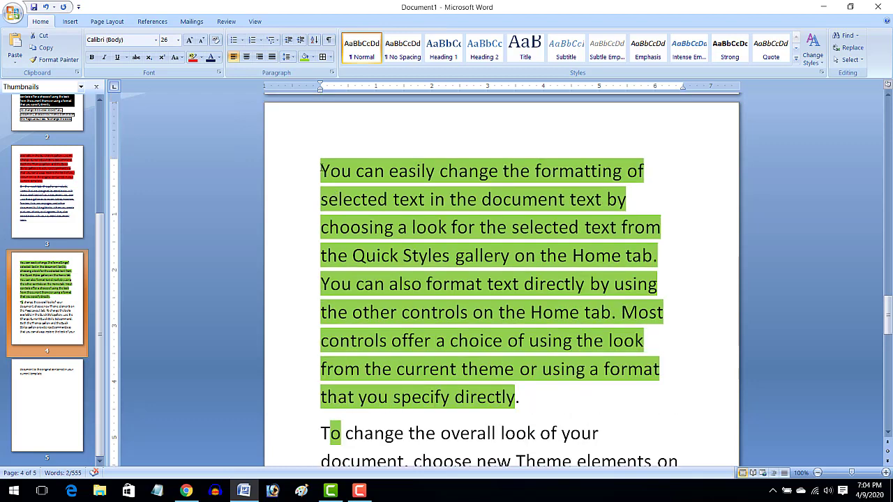
drag(331, 175, 558, 398)
scroll(558, 406, down, 1)
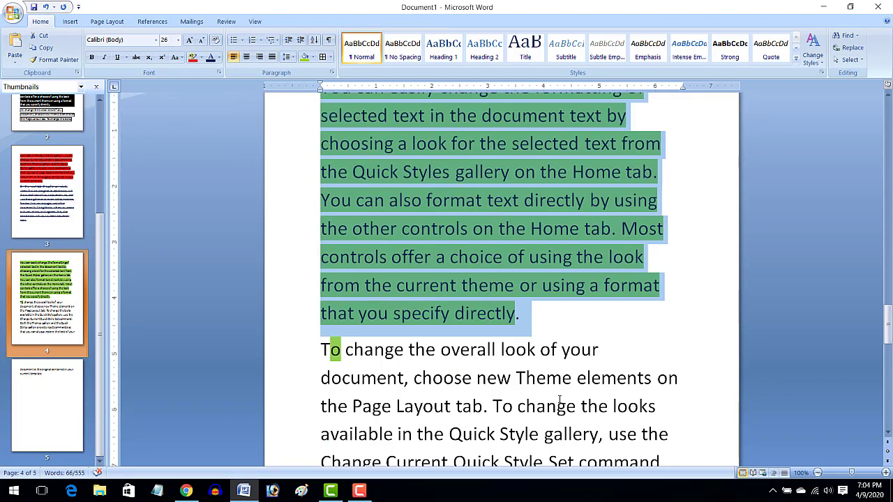
click(54, 60)
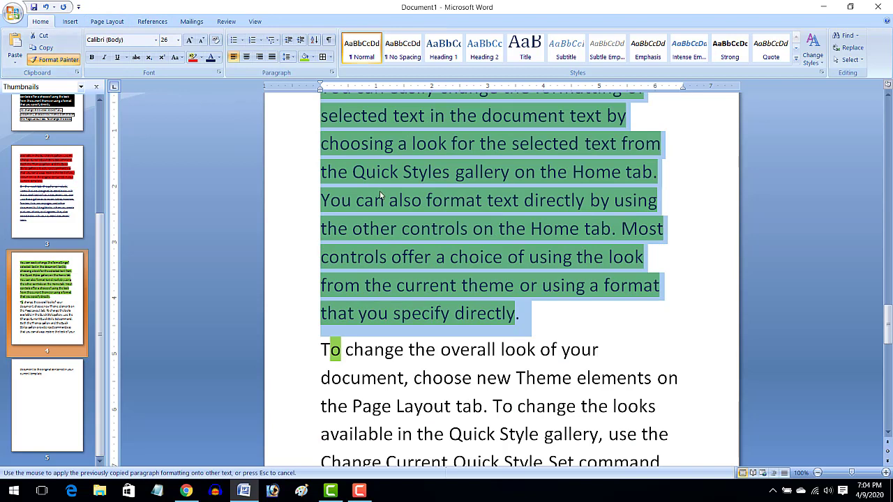
scroll(391, 214, down, 3)
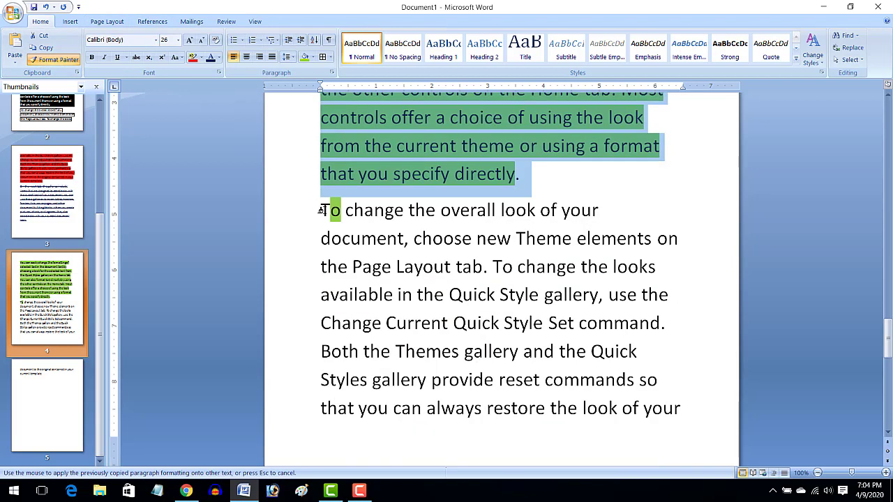
mouse_move(321, 210)
mouse_down()
mouse_move(453, 273)
mouse_move(638, 388)
mouse_move(651, 420)
mouse_move(671, 423)
mouse_up()
click(688, 361)
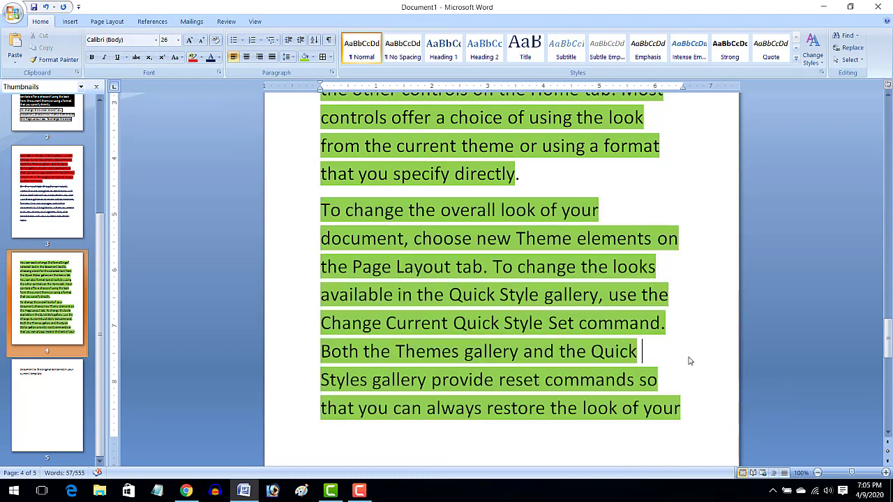
scroll(689, 357, down, 1)
scroll(689, 356, up, 1)
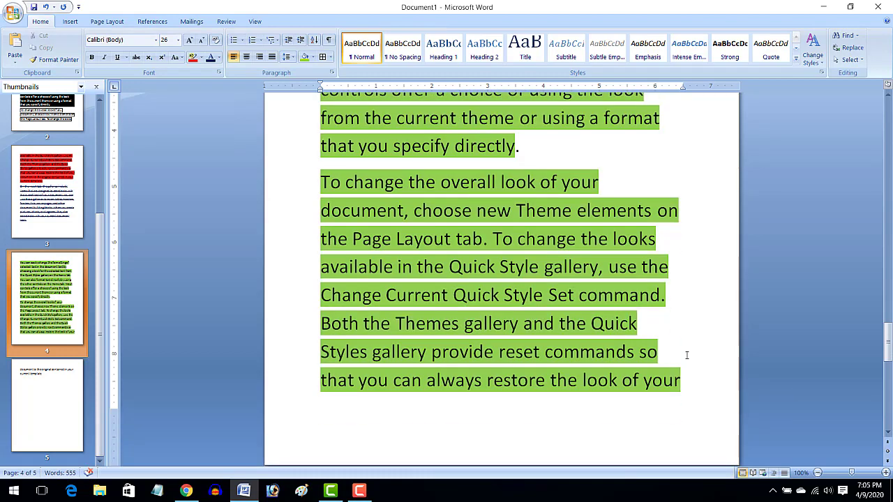
scroll(687, 356, up, 20)
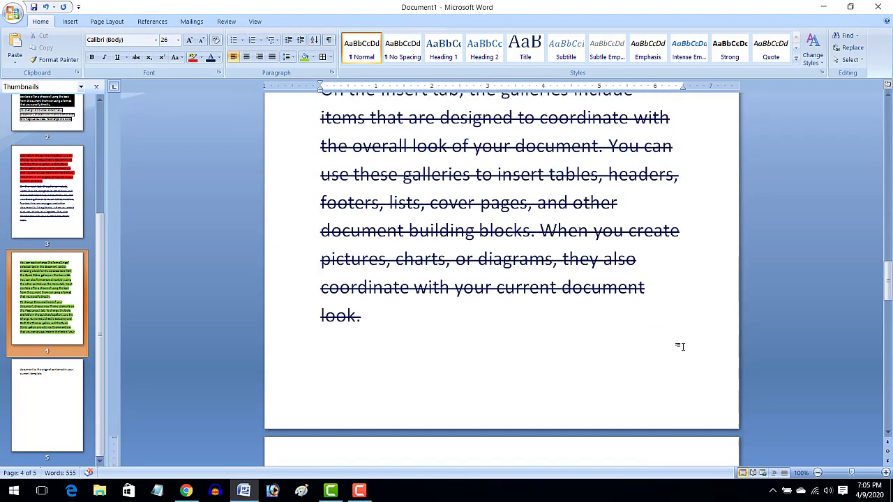
Try to copy the formatting of page 3's red-highlighted "available in the Quick Style gallery" lines with Format Painter.
scroll(680, 346, up, 3)
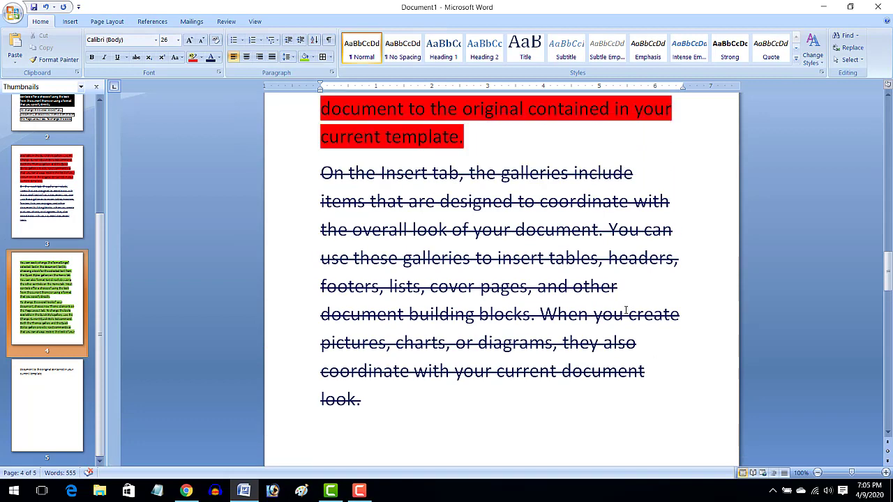
click(321, 172)
scroll(321, 173, up, 7)
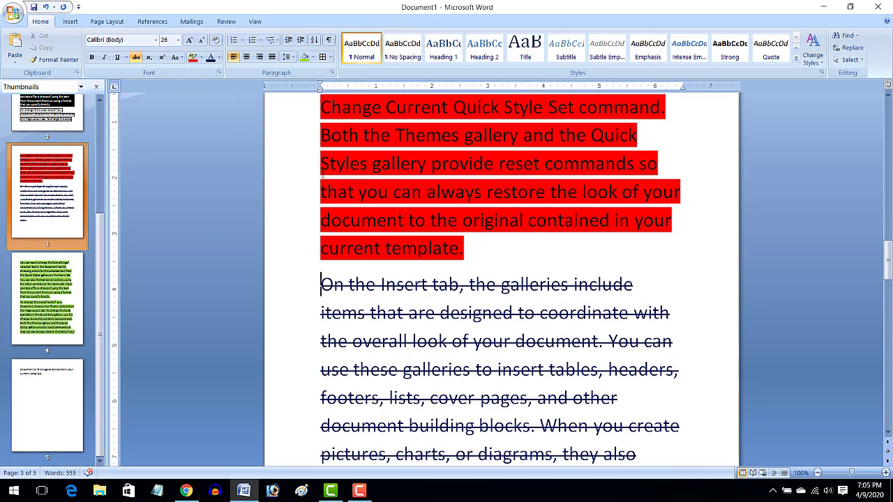
drag(321, 162, 457, 333)
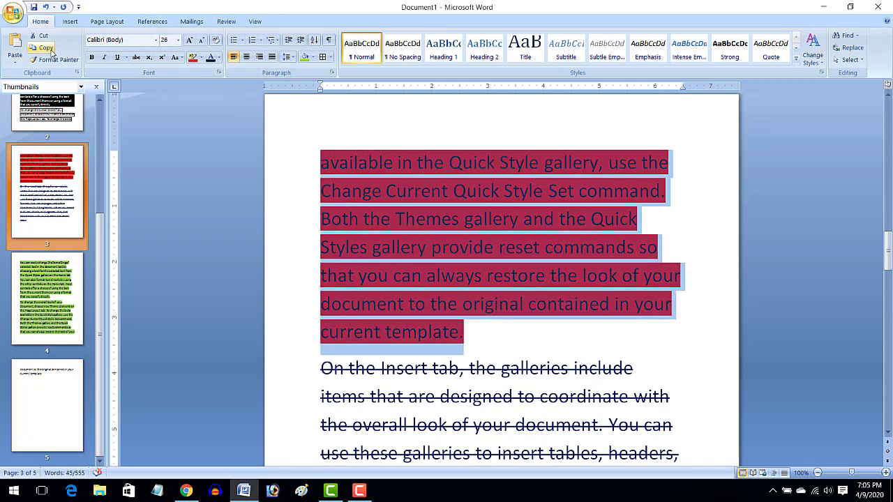
click(54, 59)
click(342, 201)
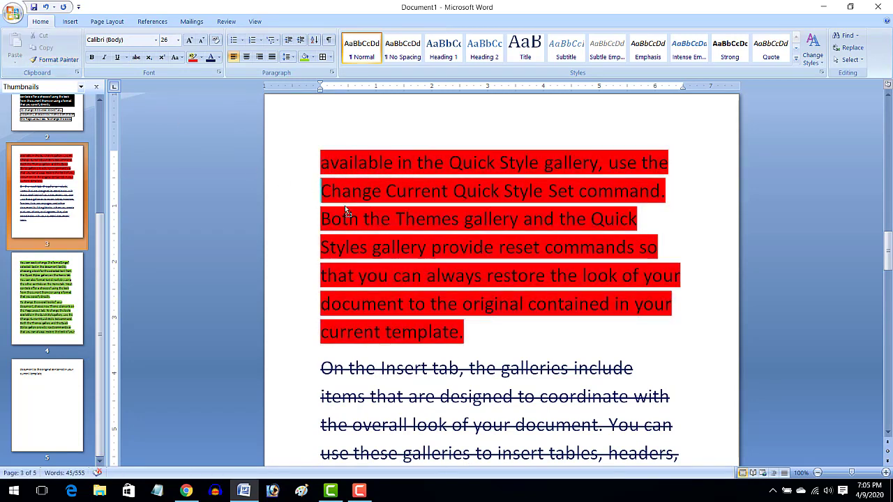
Copy the green formatting of page 4's "To change the overall look" lines onto page 3's red "available in the Quick Style gallery" lines with Format Painter.
scroll(348, 204, down, 15)
scroll(348, 203, down, 14)
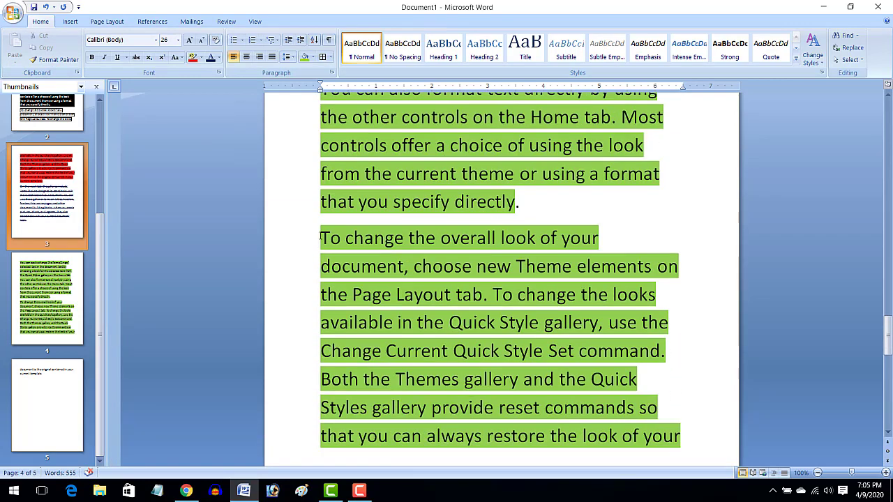
drag(318, 238, 685, 436)
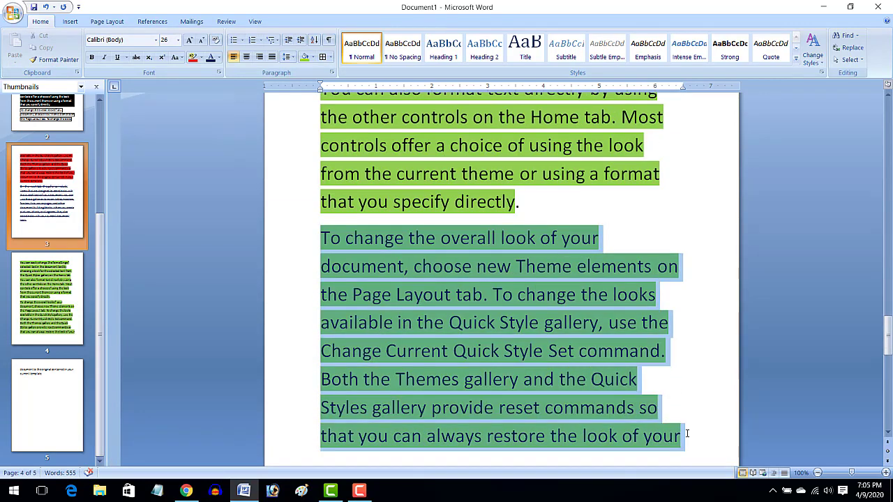
click(53, 59)
click(446, 298)
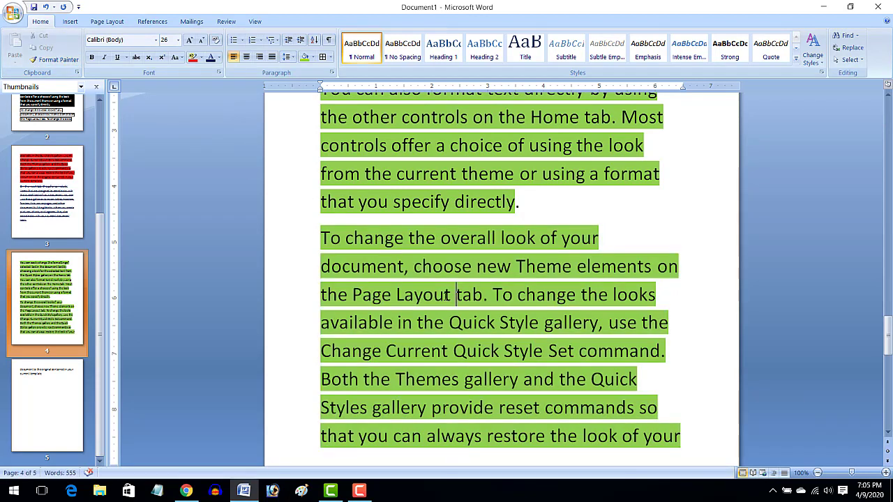
scroll(444, 296, up, 5)
scroll(444, 296, up, 20)
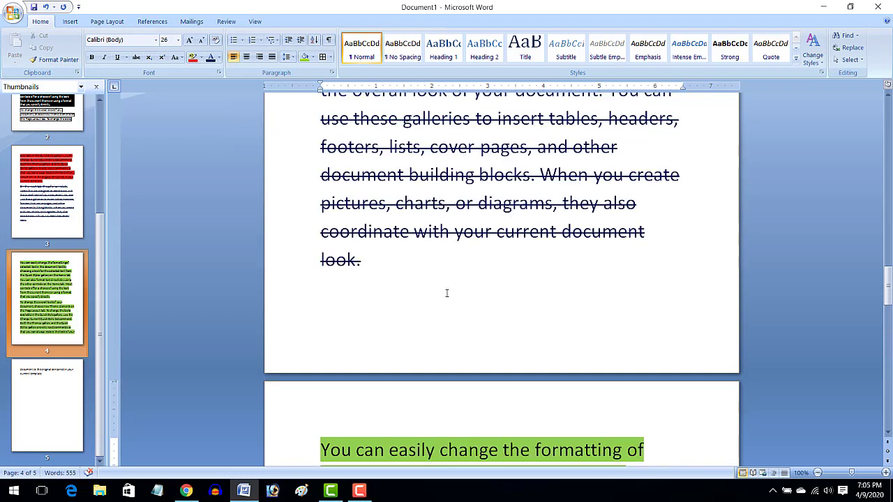
click(54, 59)
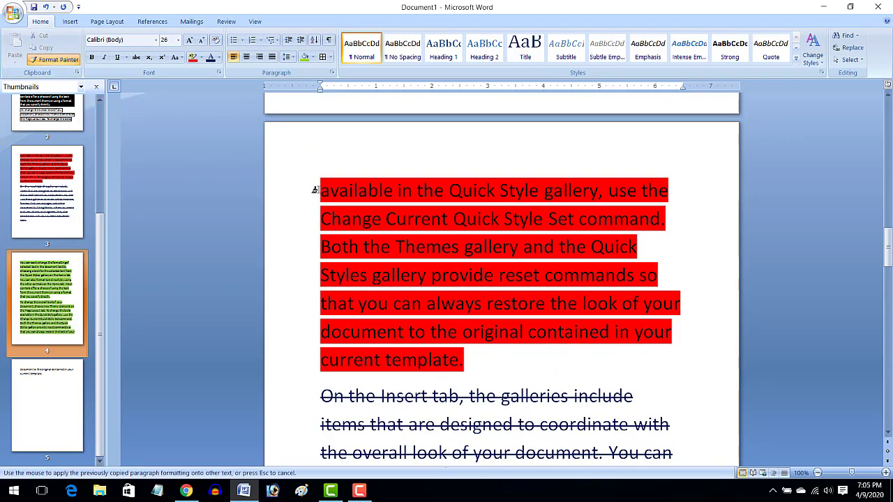
mouse_move(315, 188)
mouse_down()
mouse_move(385, 219)
mouse_move(524, 332)
mouse_move(484, 355)
mouse_up()
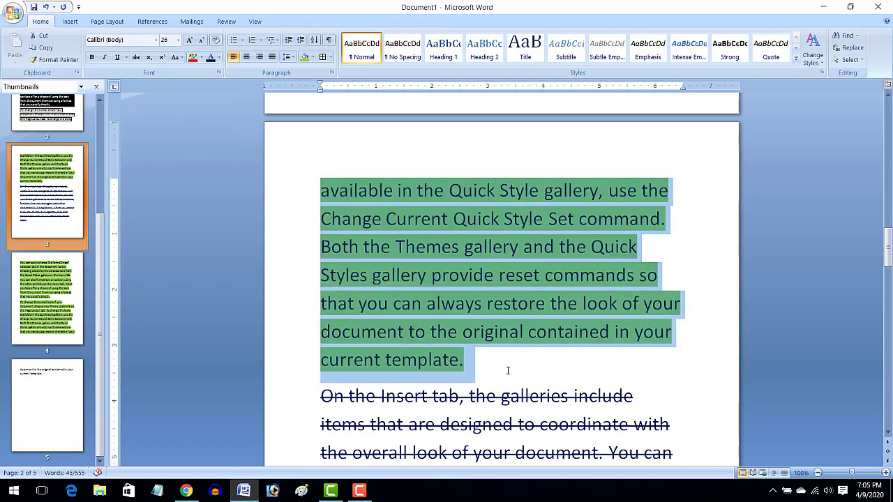
click(510, 375)
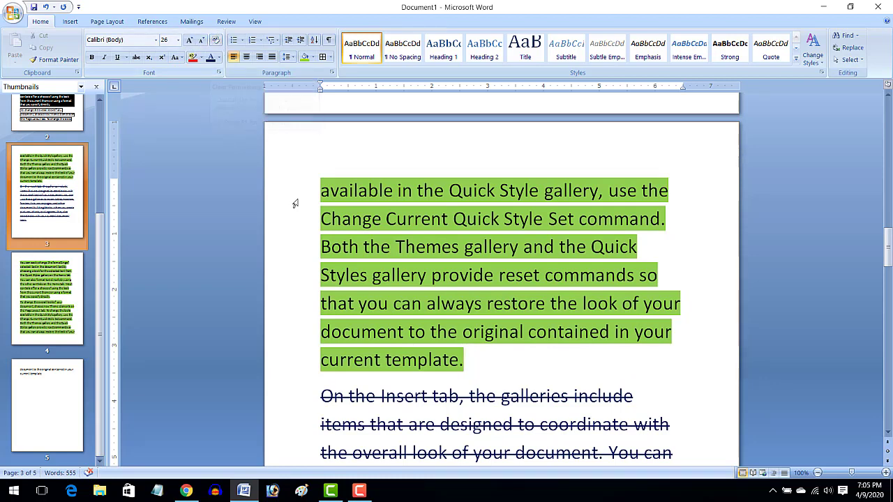
Apply the No Spacing style to the green "available in the Quick Style gallery" lines on page 3.
drag(321, 188, 521, 365)
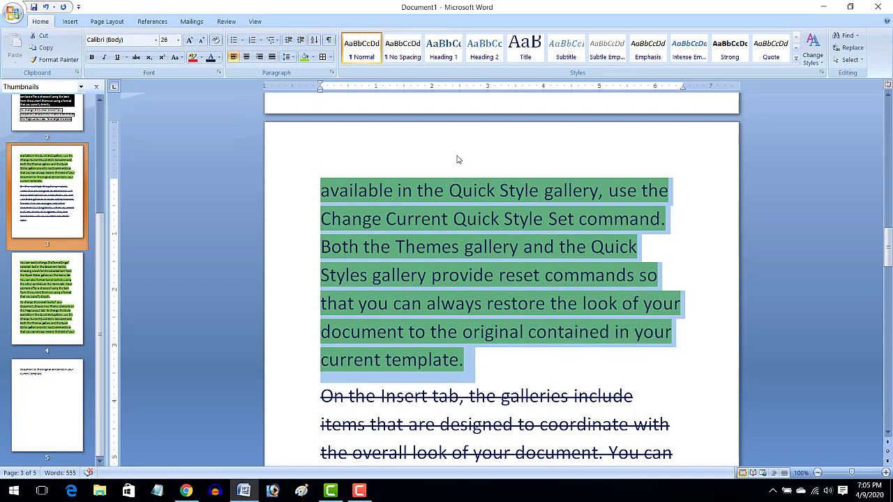
click(405, 52)
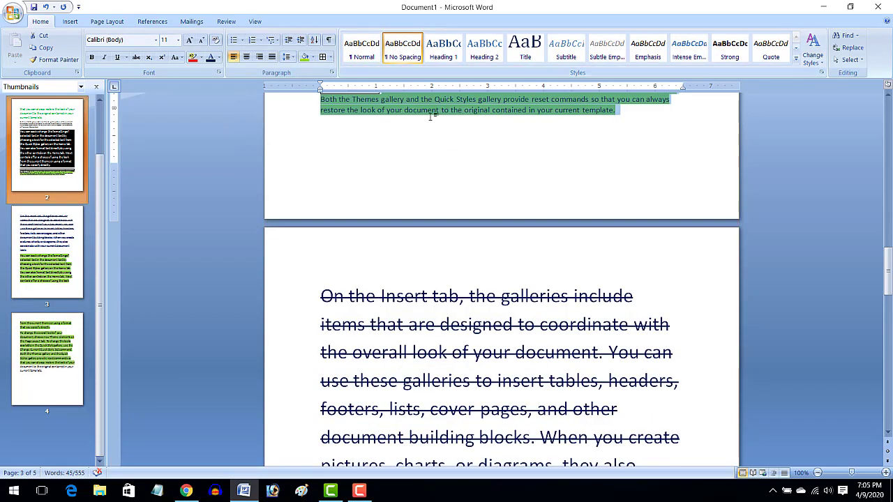
Try Heading 1 to 3, Title, Subtitle and Emphasis on page 3's "You can easily change" lines, ending with Intense Emphasis.
scroll(431, 117, down, 10)
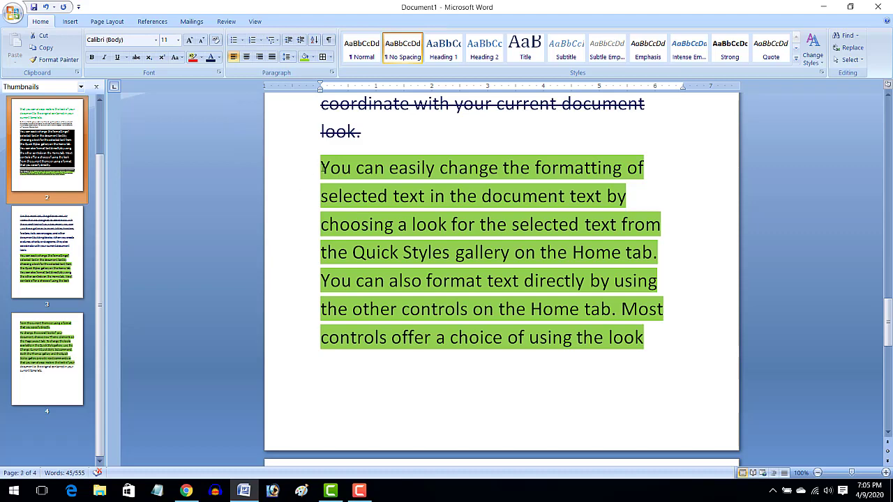
drag(321, 167, 674, 389)
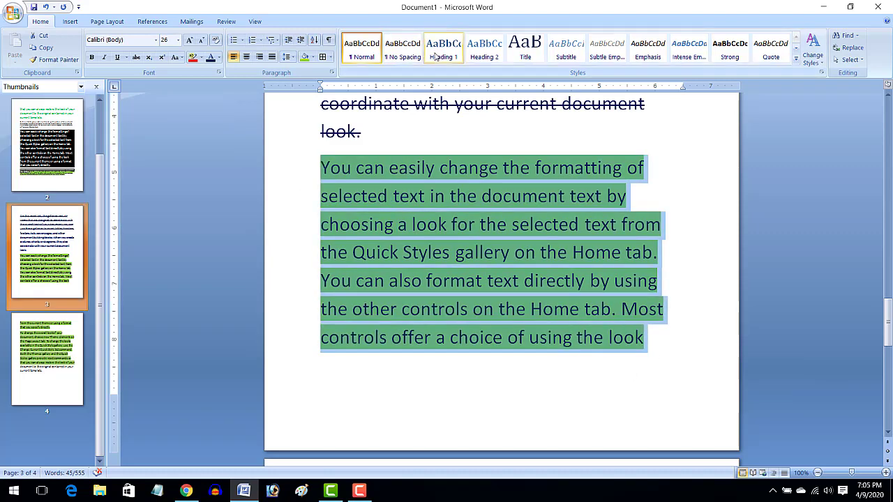
click(435, 56)
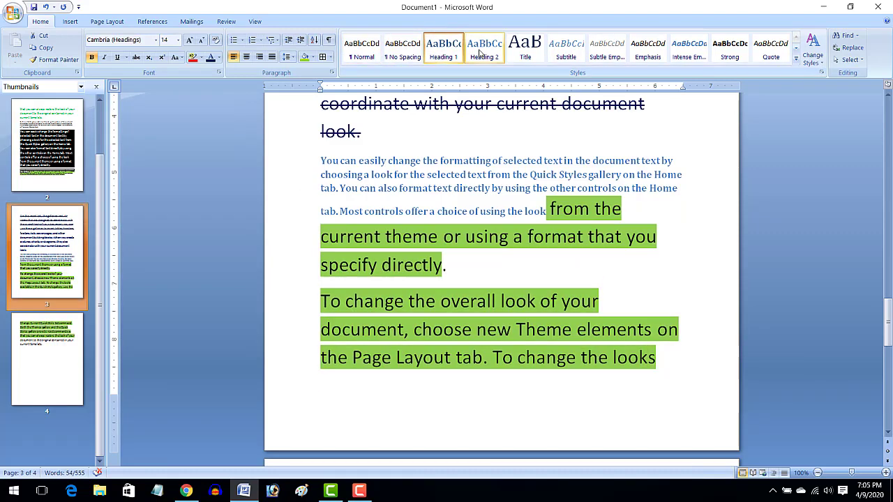
click(484, 55)
click(530, 56)
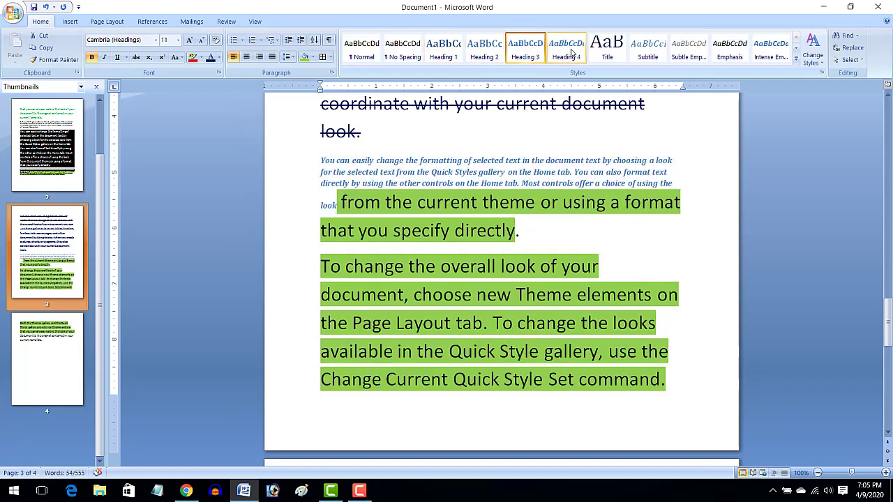
click(600, 46)
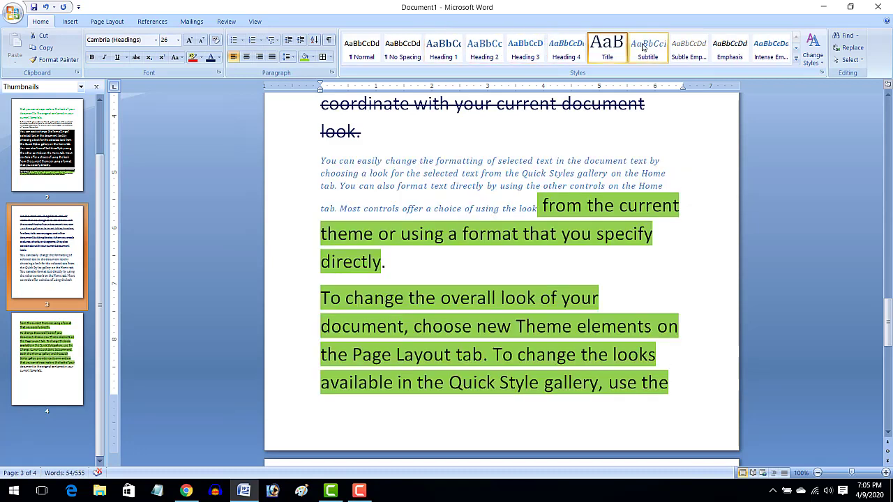
click(648, 47)
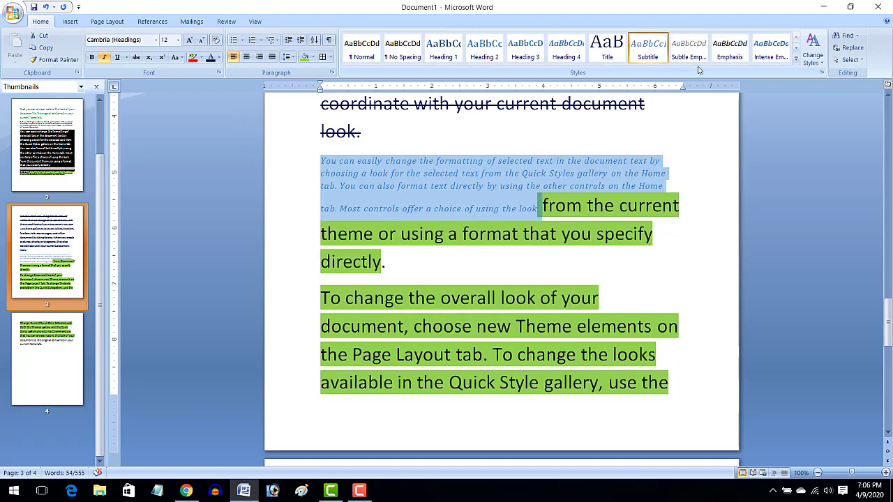
click(730, 49)
click(760, 55)
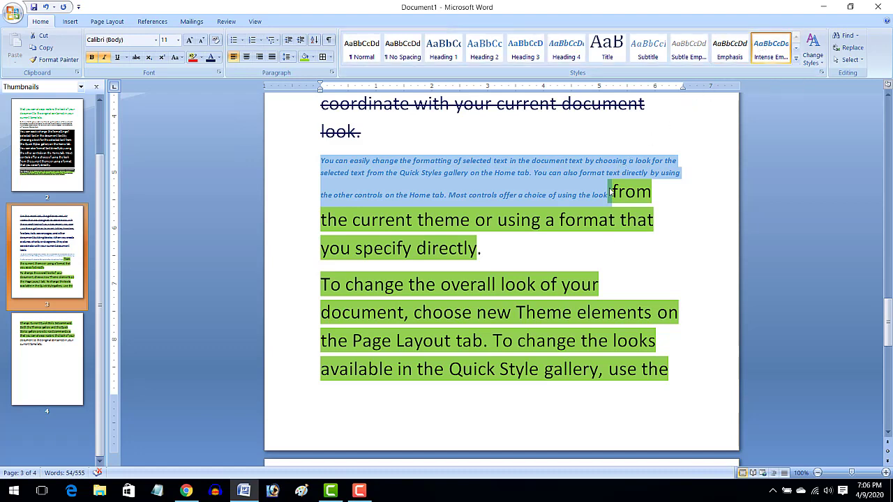
Underline the unshaded closing words "document to the original contained in your current template." on page 4 and clear the selection.
scroll(609, 295, down, 5)
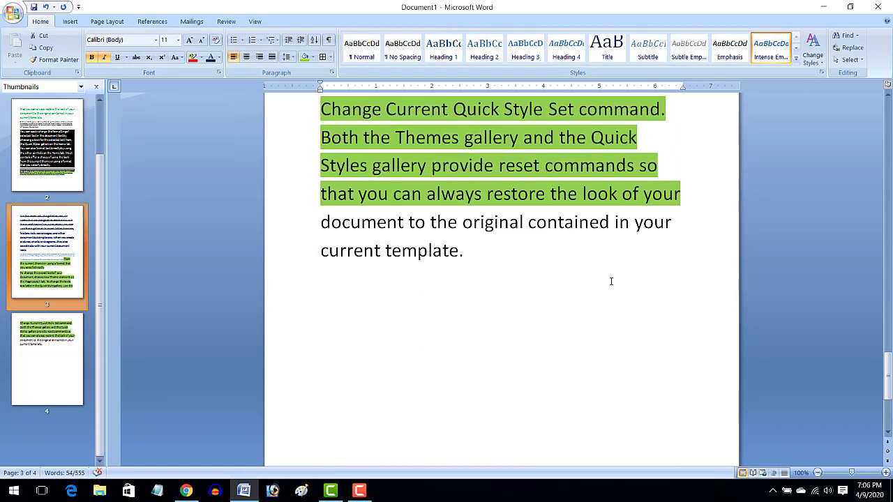
scroll(611, 279, down, 2)
scroll(579, 263, up, 1)
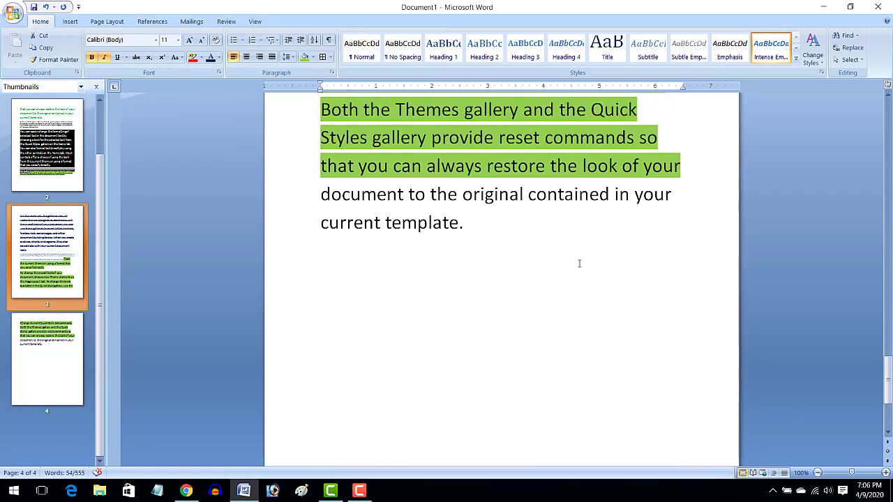
drag(320, 194, 464, 223)
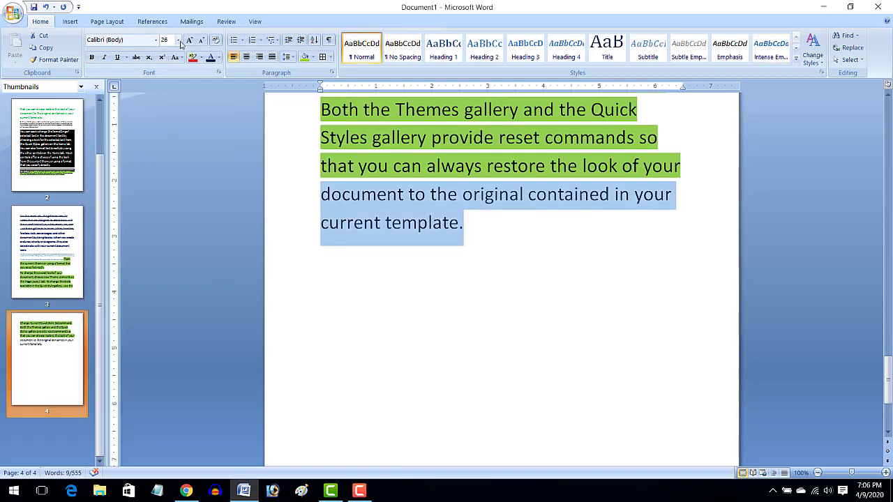
click(116, 58)
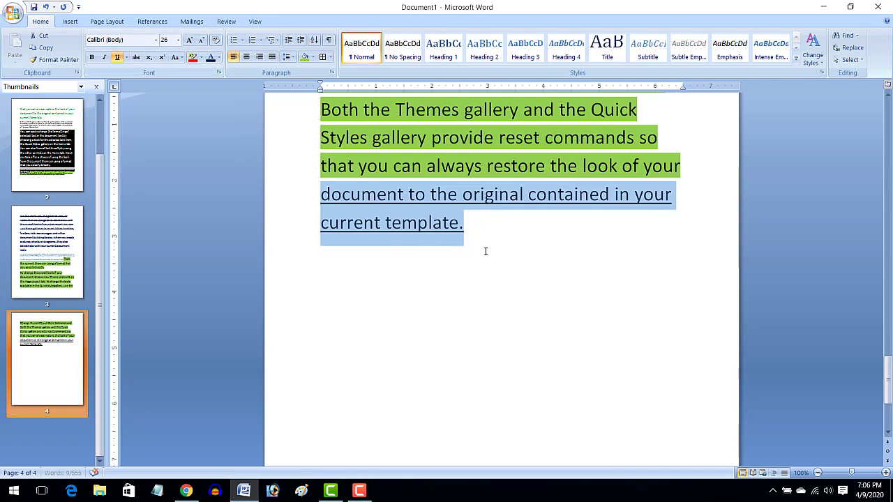
click(475, 222)
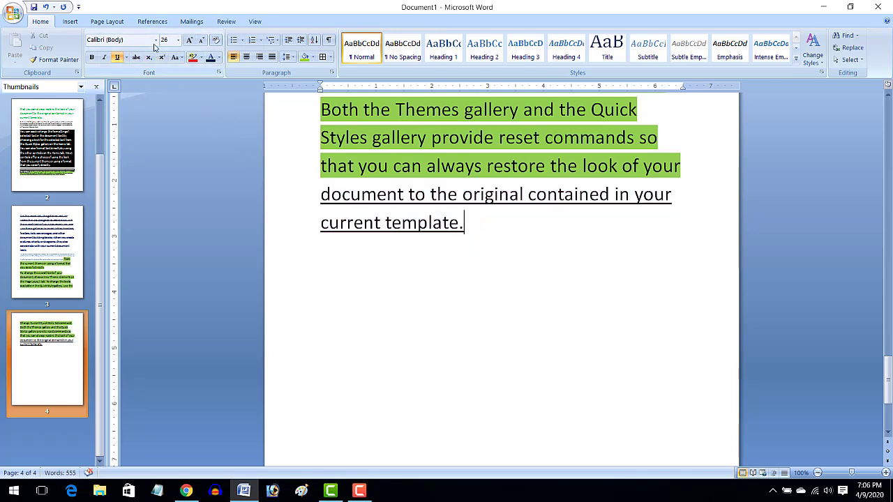